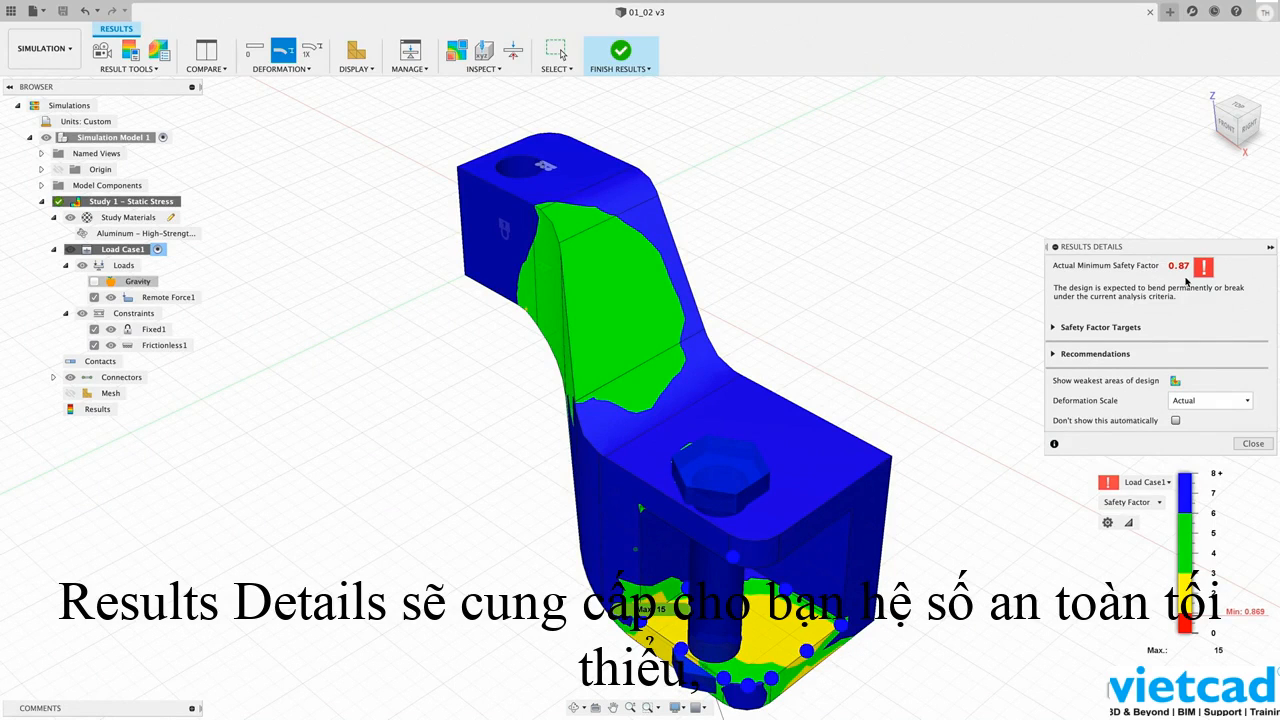
- Check the available deformation scale options and the load cases offered for the static stress results
click(1190, 401)
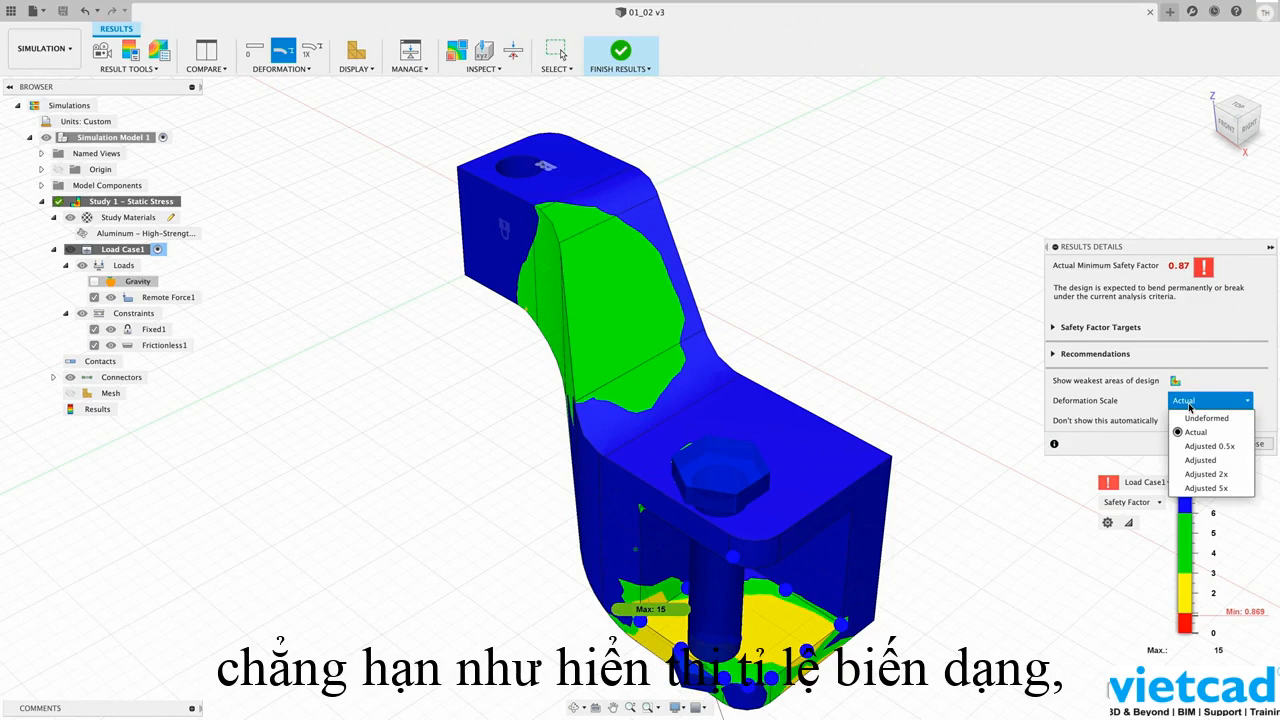
click(1149, 397)
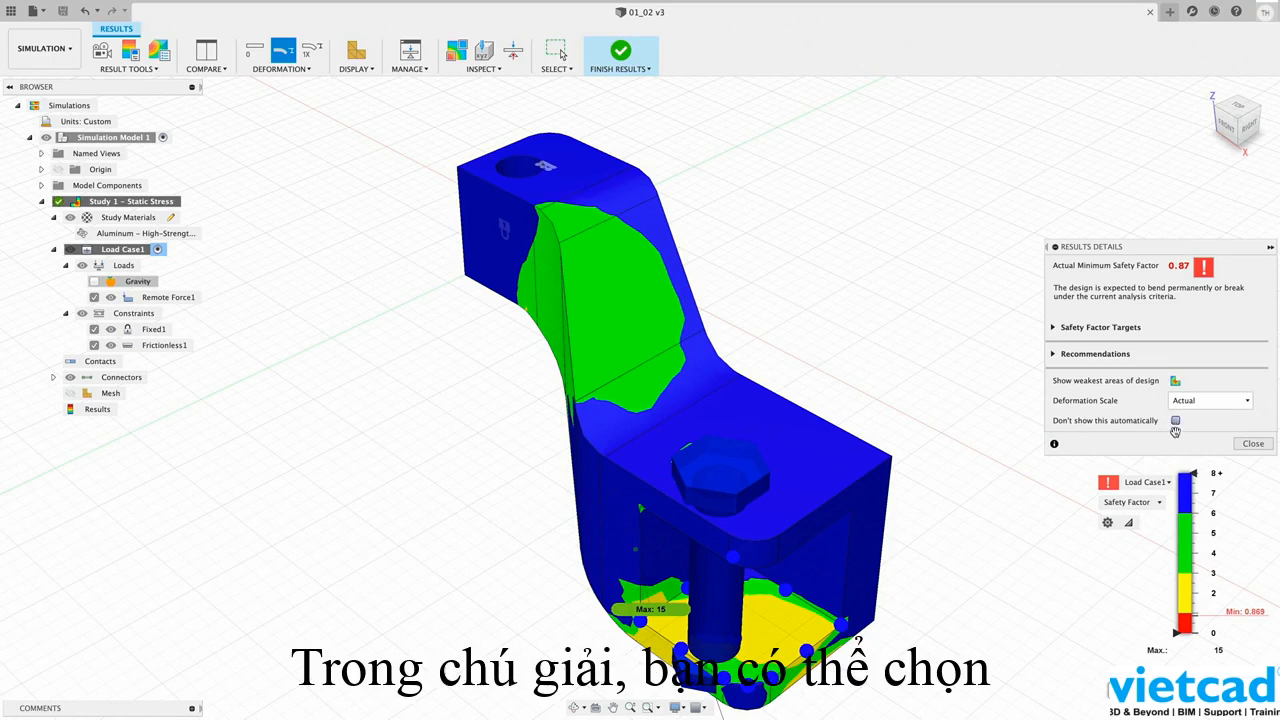
click(1168, 486)
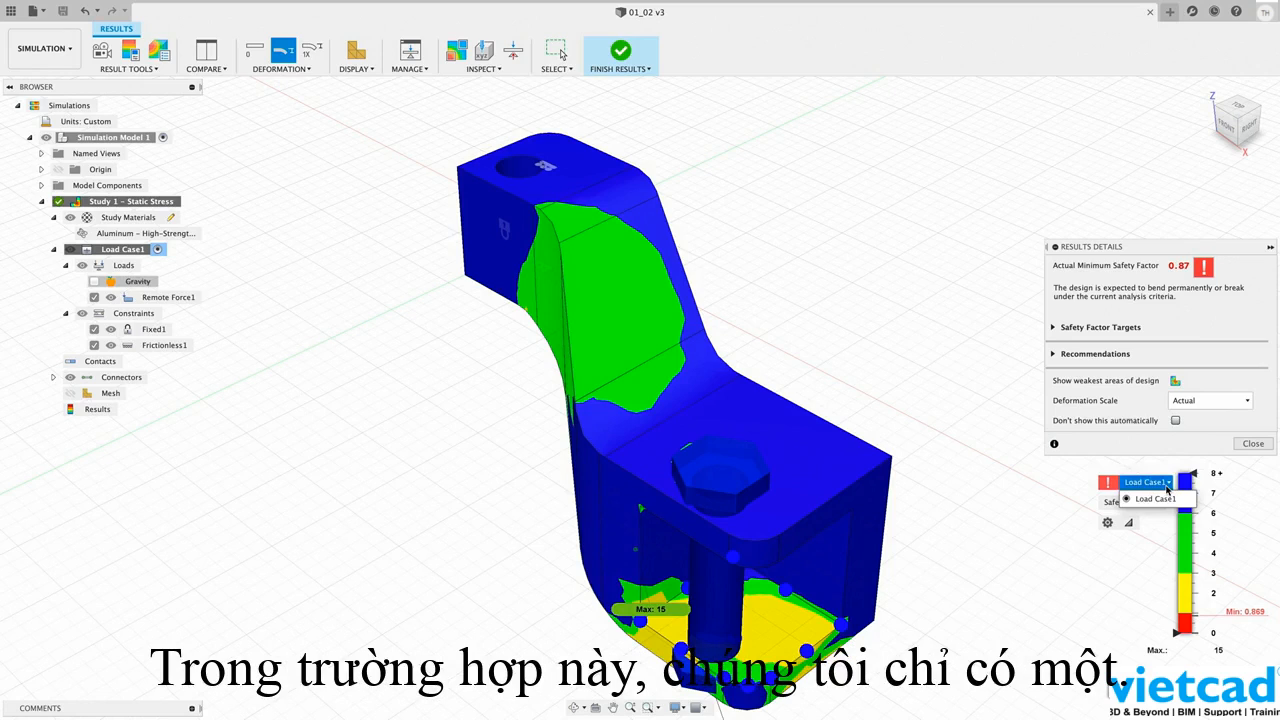
click(1158, 499)
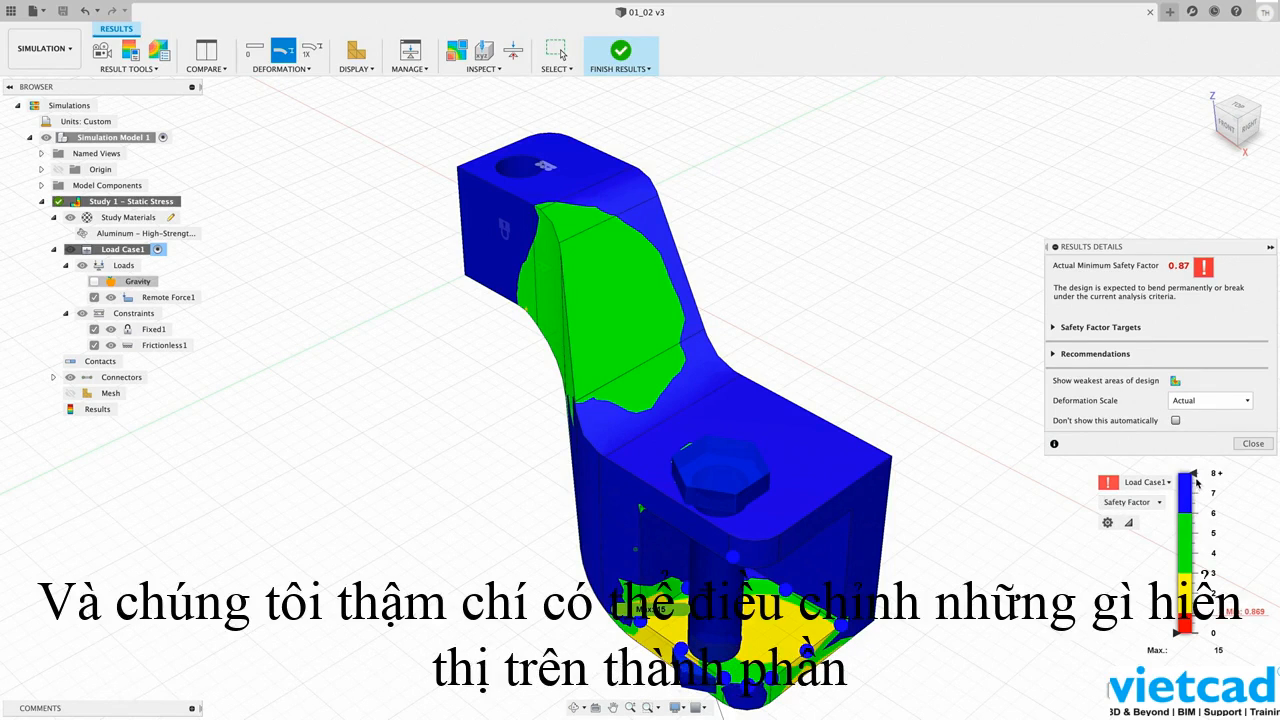
- Restrict the displayed safety factor range to about 1.4–6.433 using the legend's lower and upper thresholds
mouse_move(1196, 478)
mouse_down()
mouse_move(1207, 595)
mouse_move(1192, 503)
mouse_up()
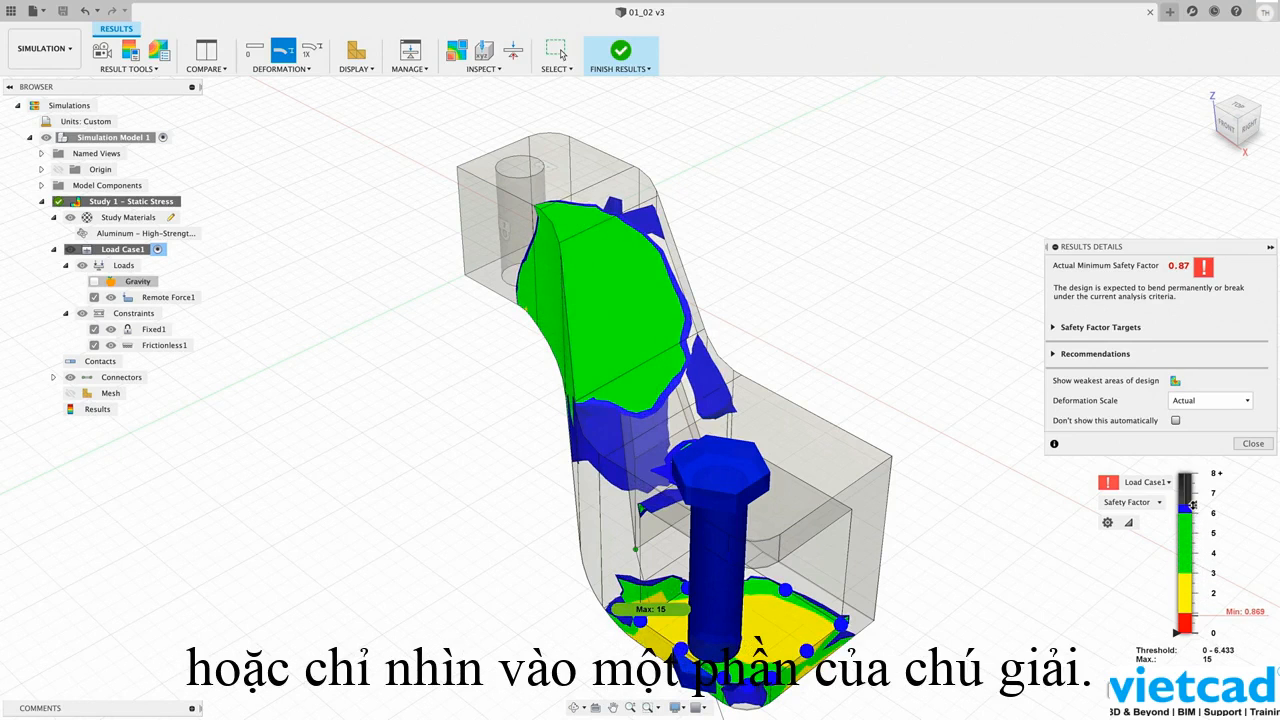
drag(1177, 632, 1176, 612)
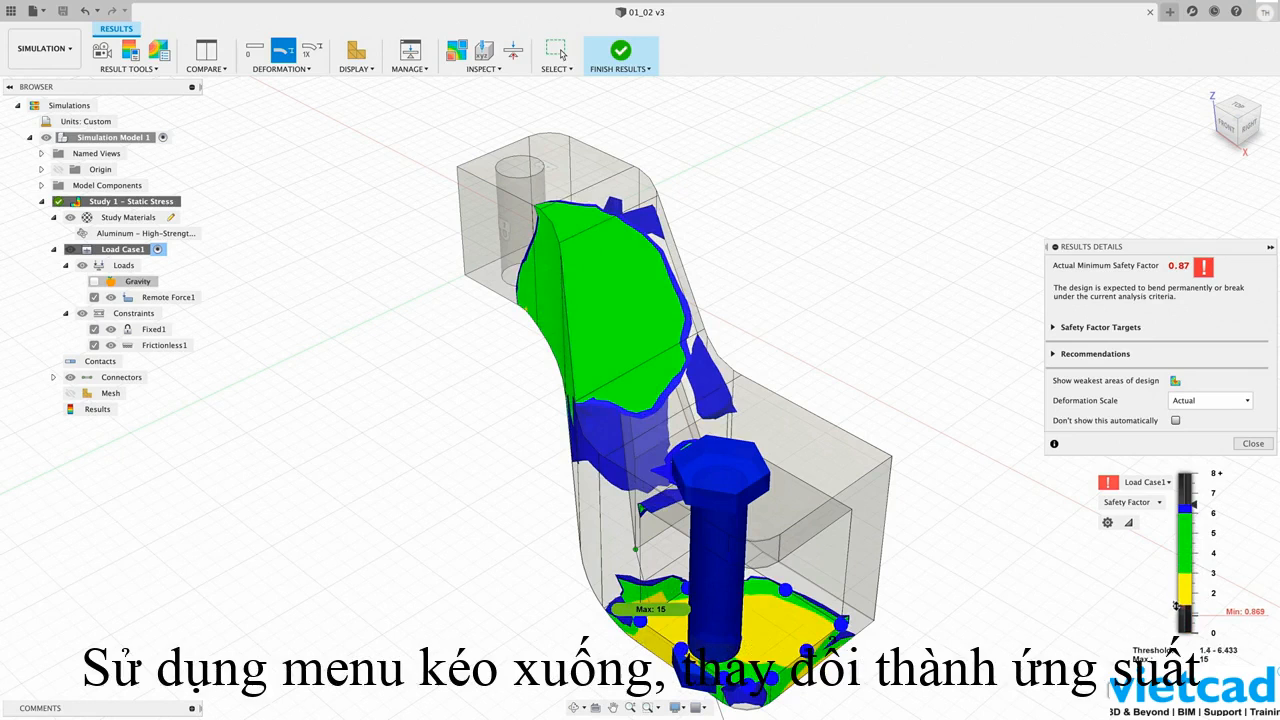
- Show the Stress results on the bracket, and change the result type to Displacement
click(1156, 504)
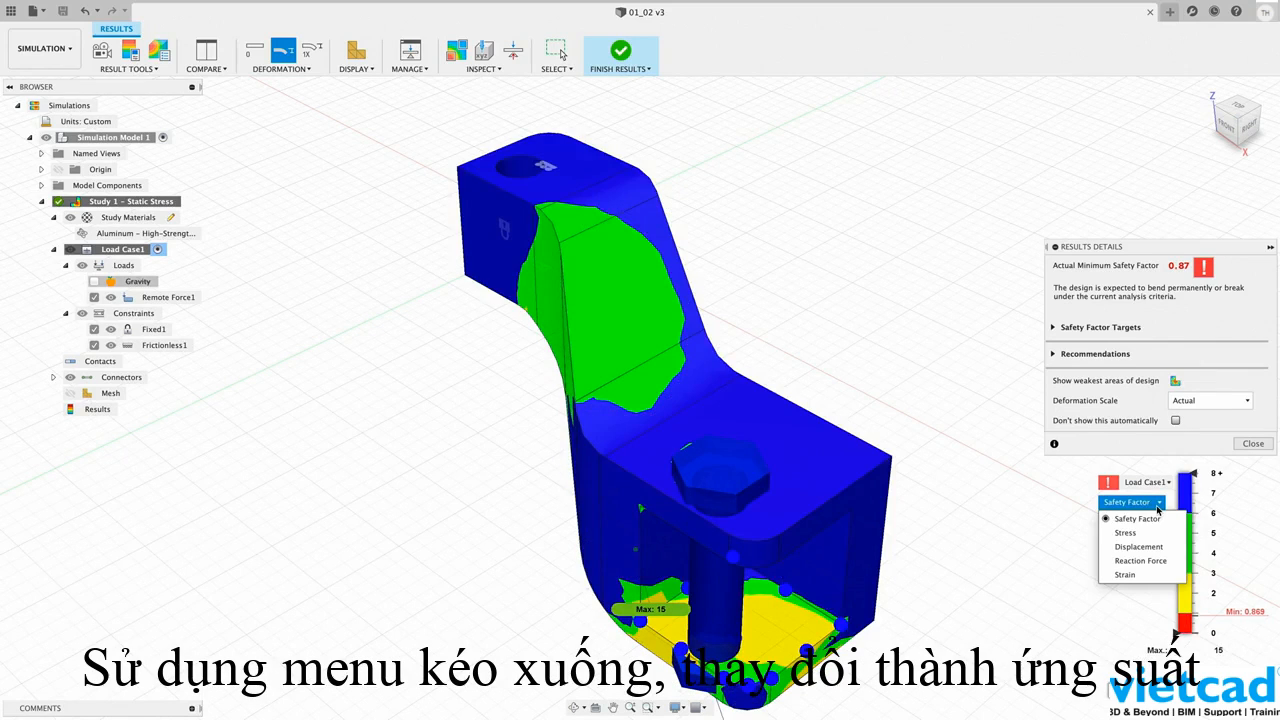
click(1127, 532)
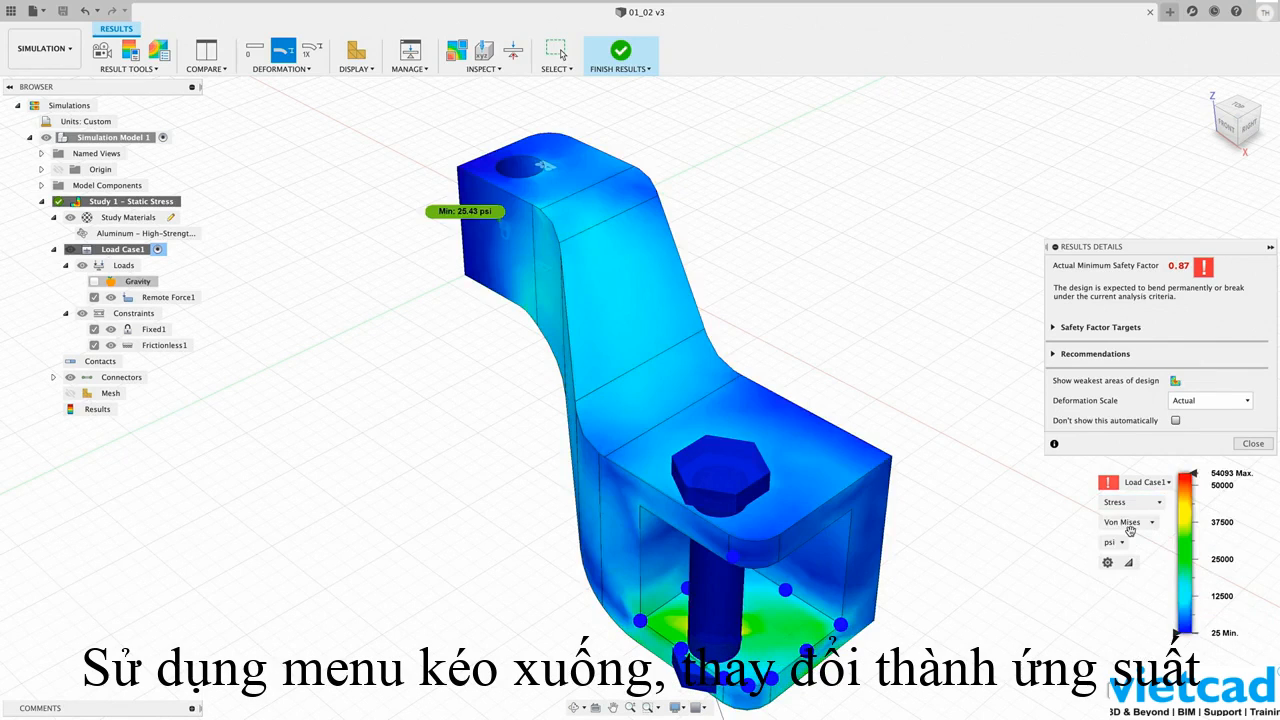
click(1156, 503)
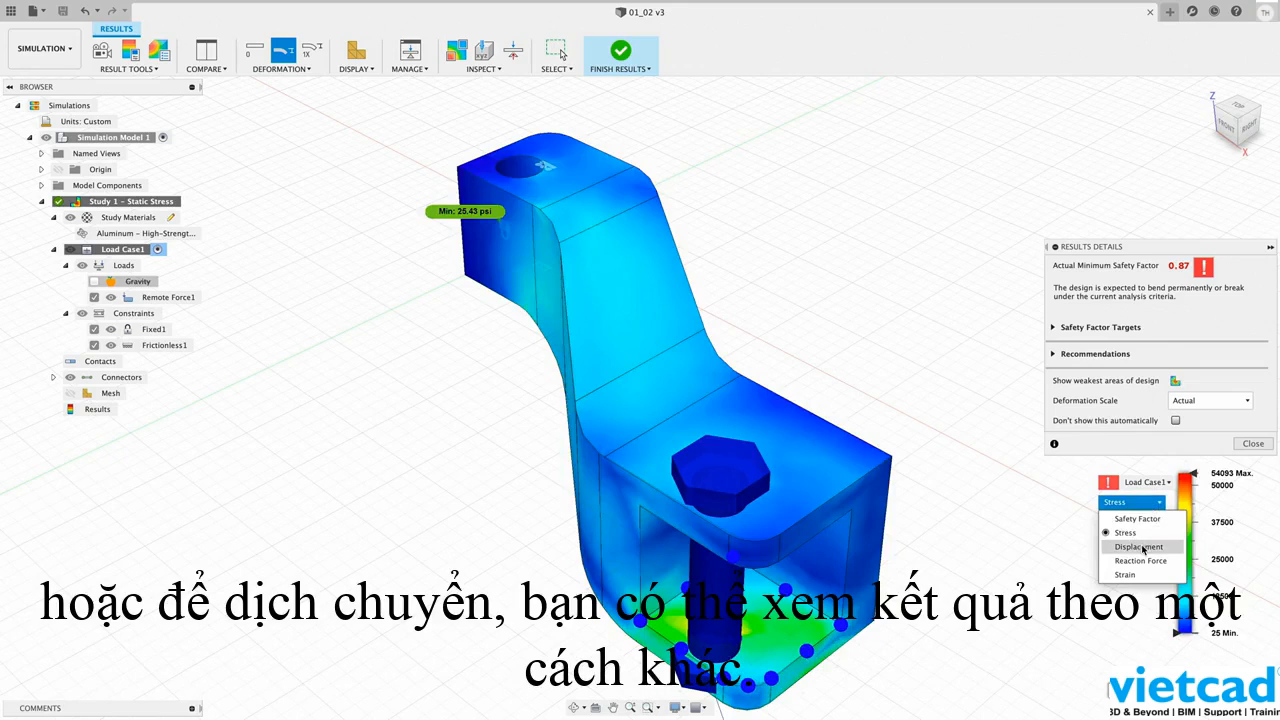
click(1140, 547)
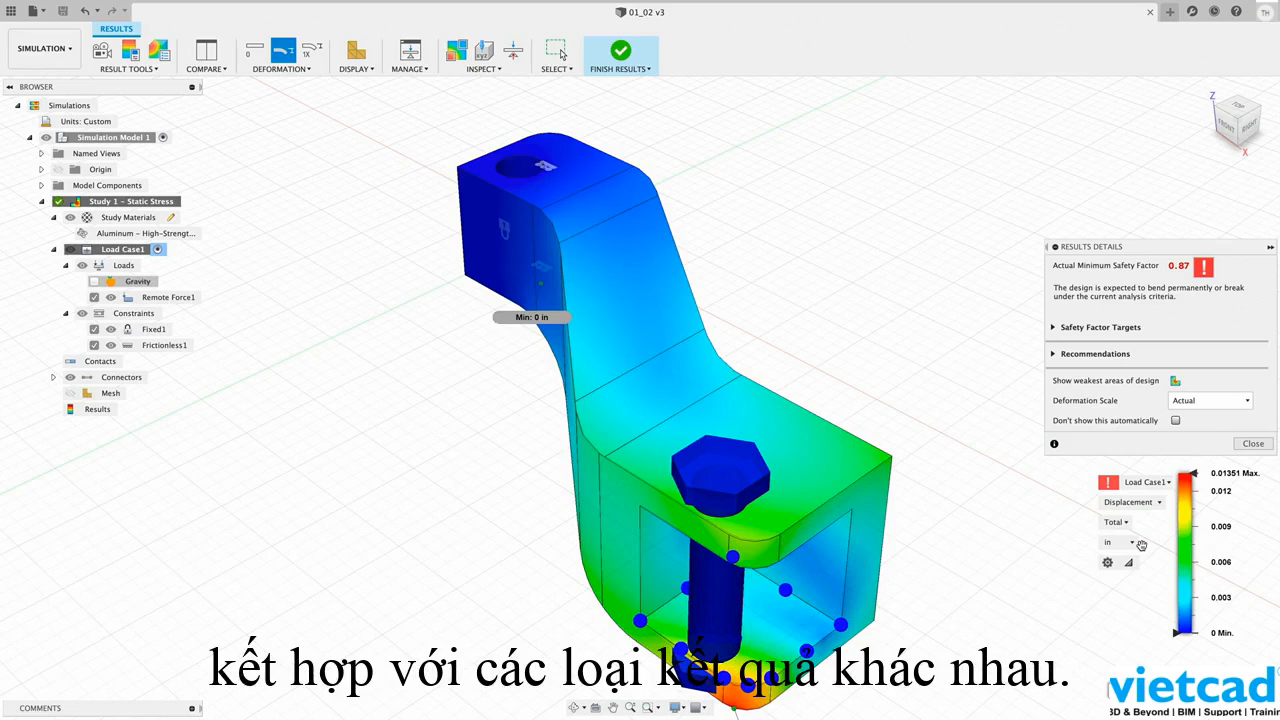
- View the X component of the displacement and return to Total, checking the available length units
click(1118, 522)
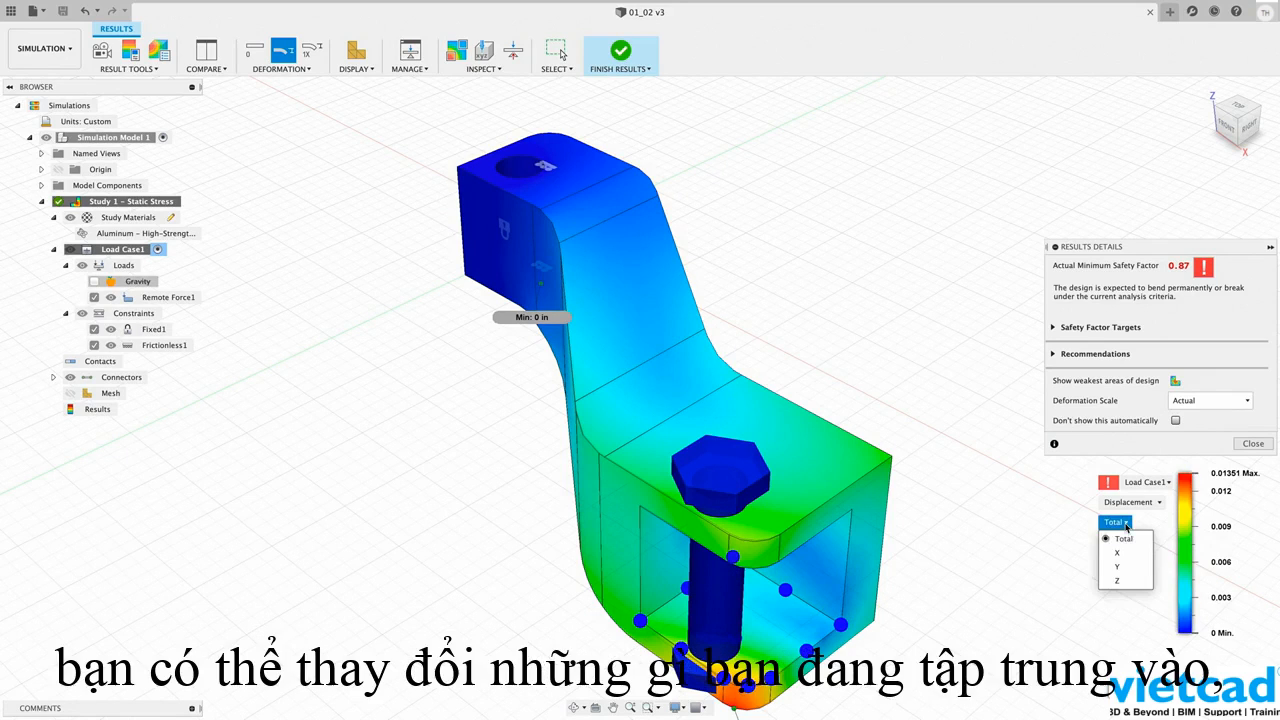
click(1120, 552)
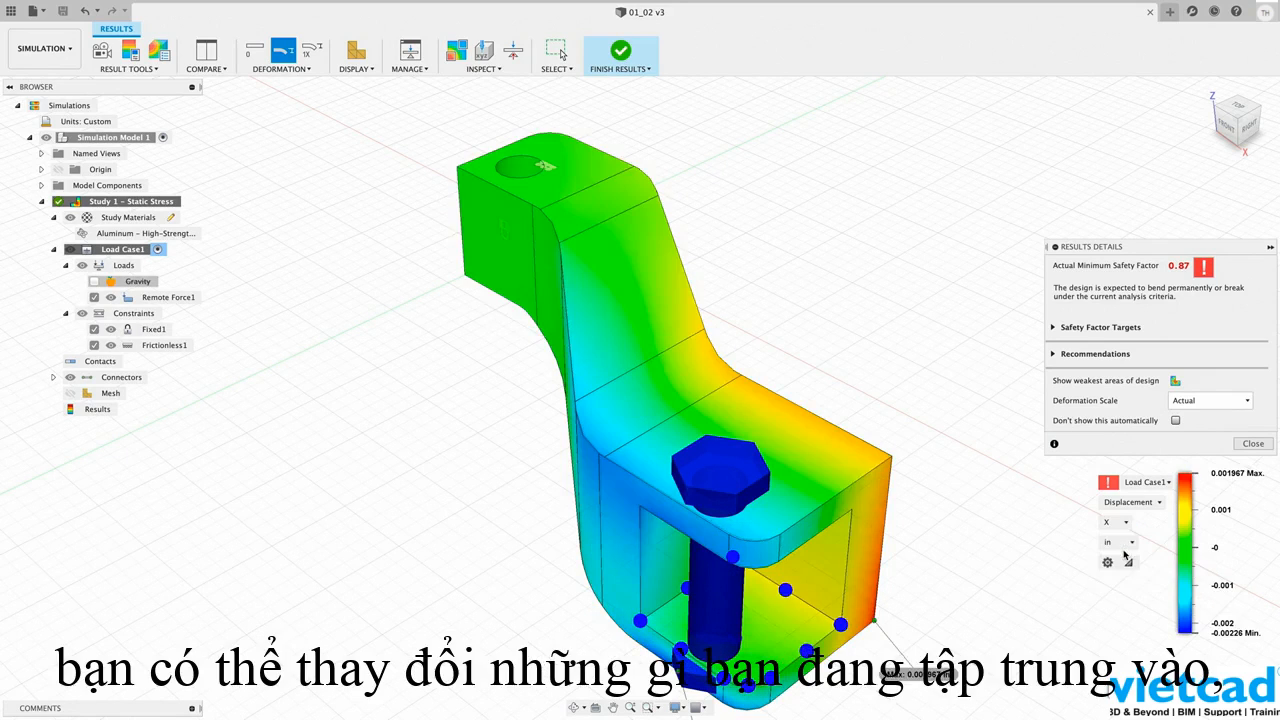
click(1118, 522)
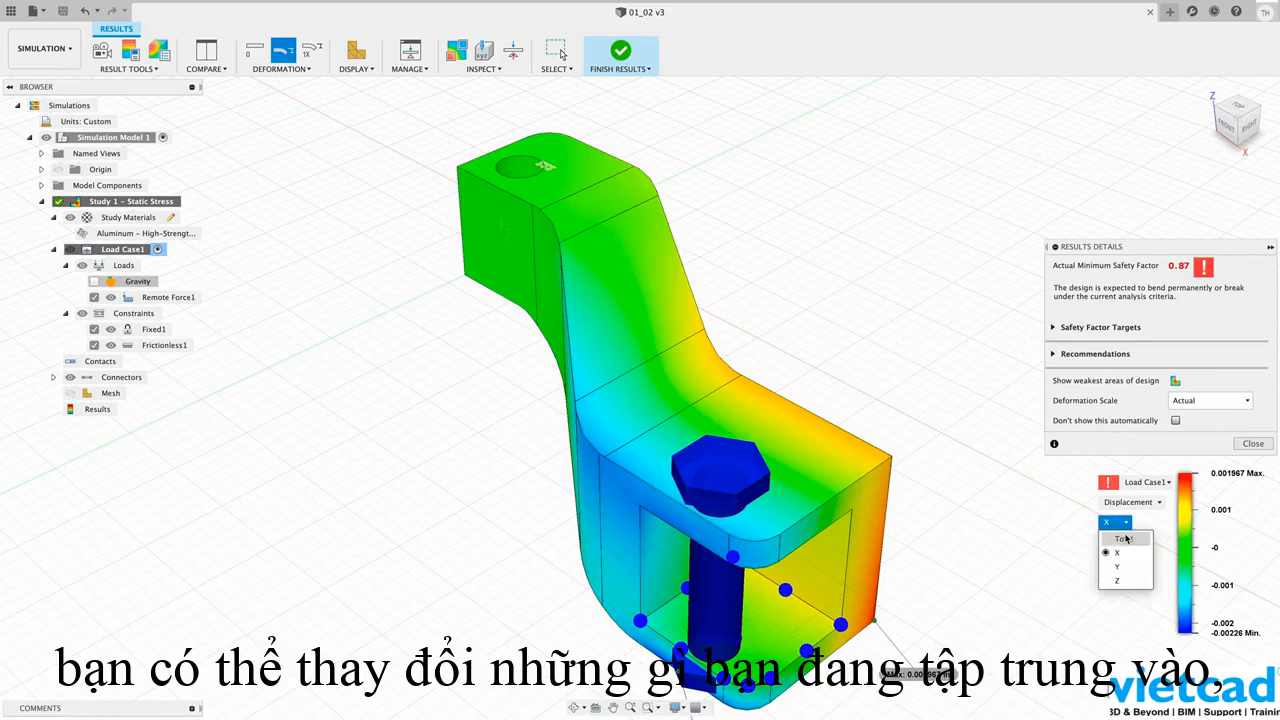
click(1127, 537)
click(1131, 545)
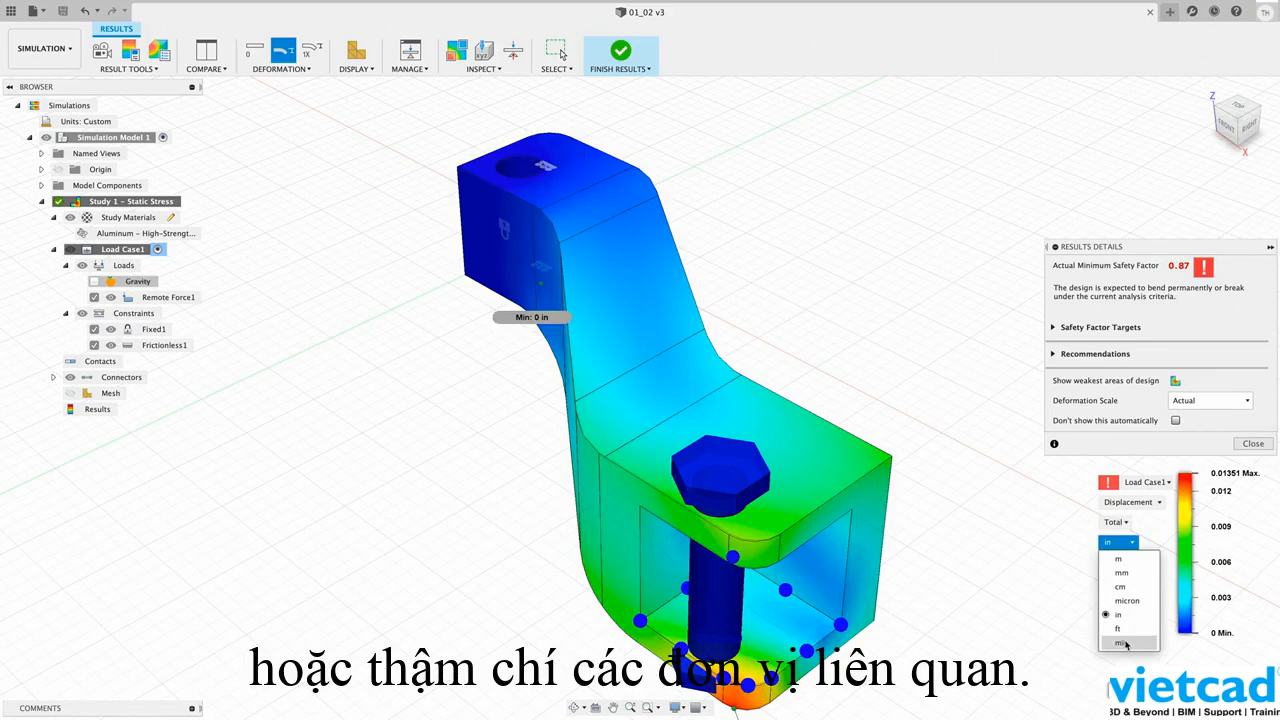
click(1143, 542)
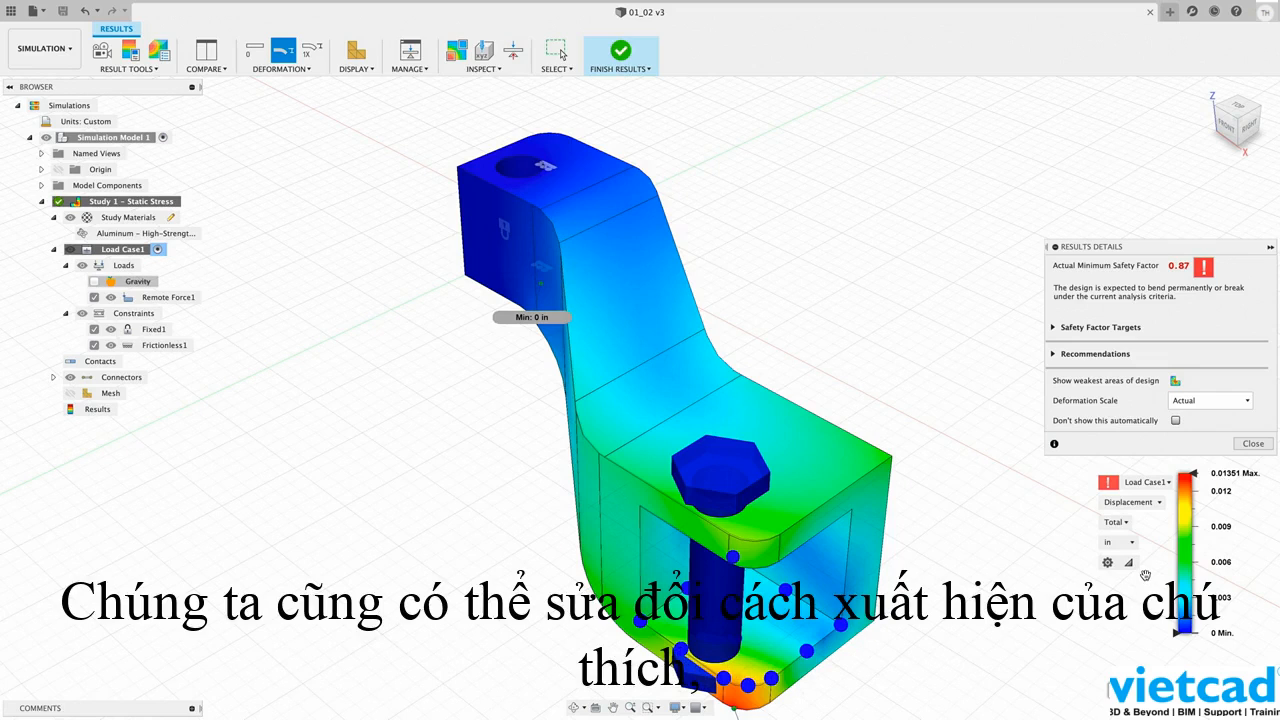
- Try the Banded color transition in the legend options and set it back to Smooth
click(1108, 563)
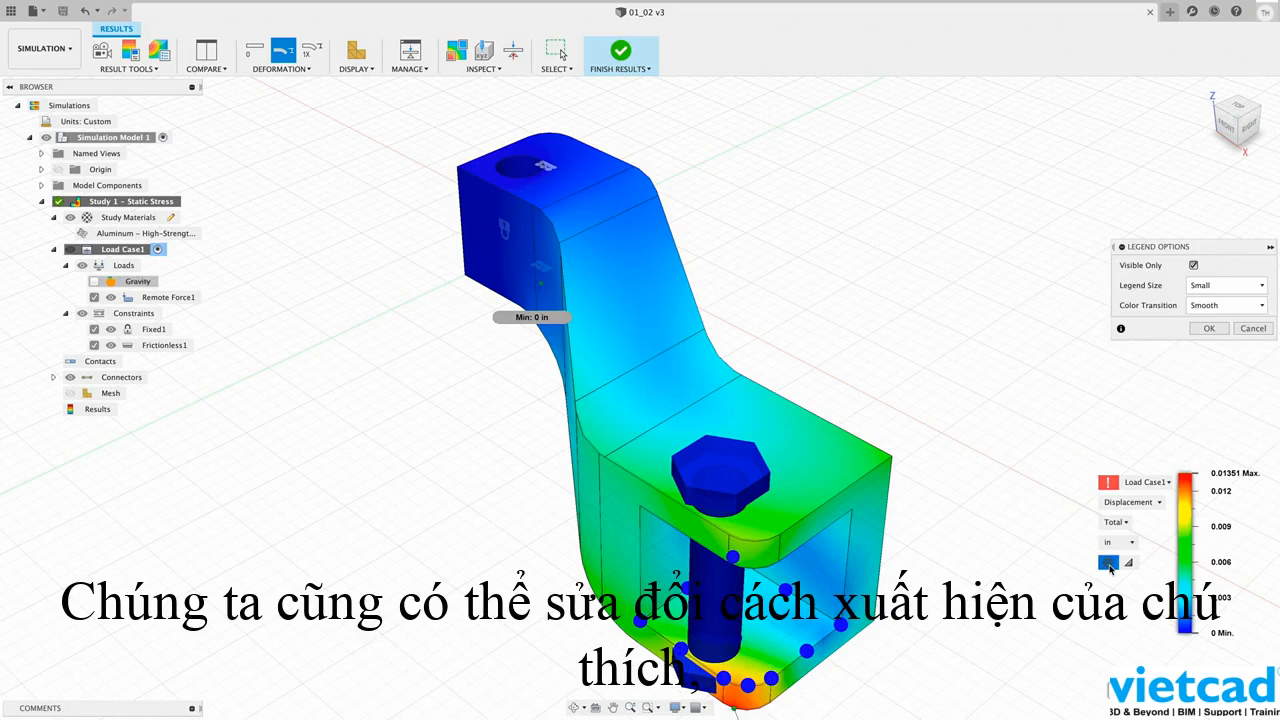
click(1225, 306)
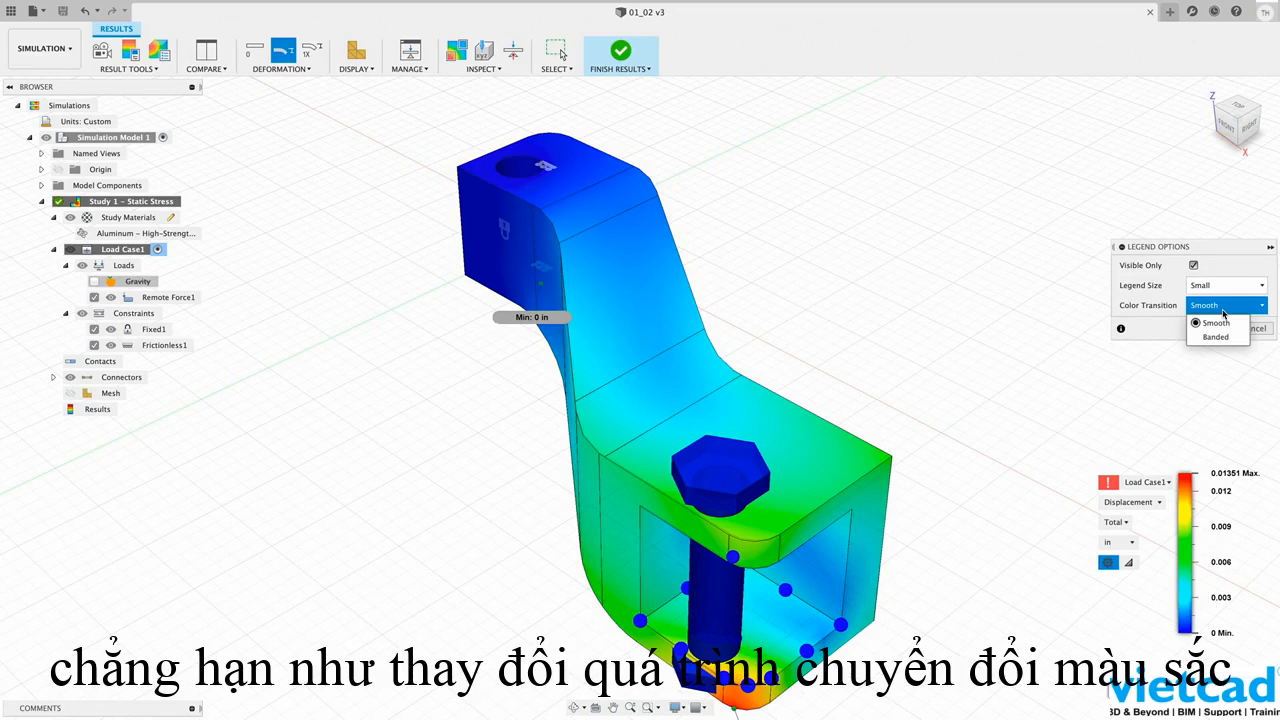
click(1217, 334)
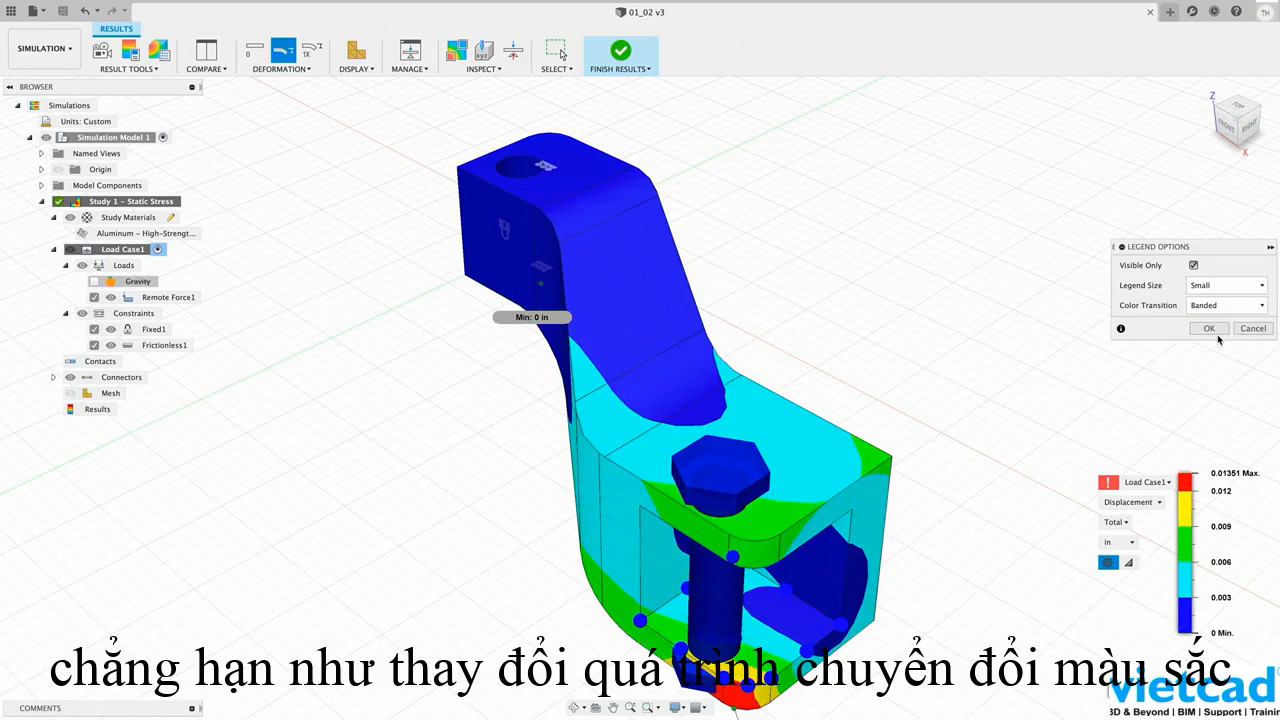
click(1220, 306)
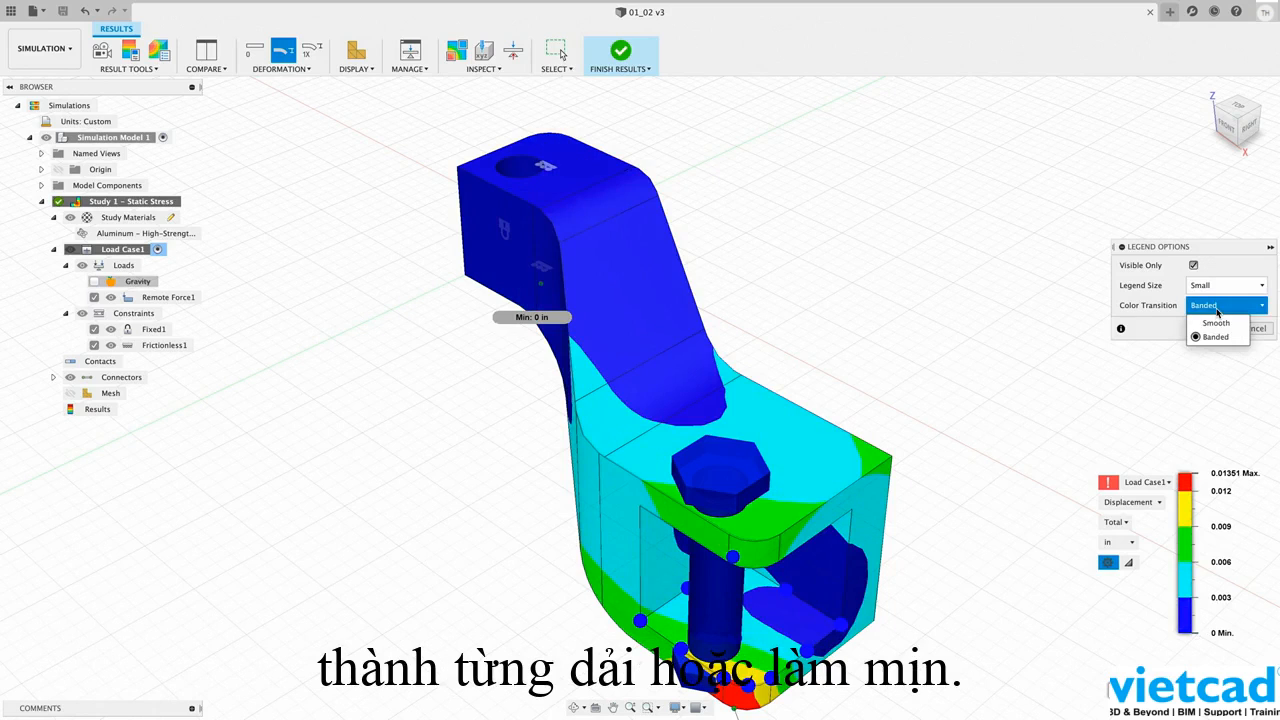
click(1216, 324)
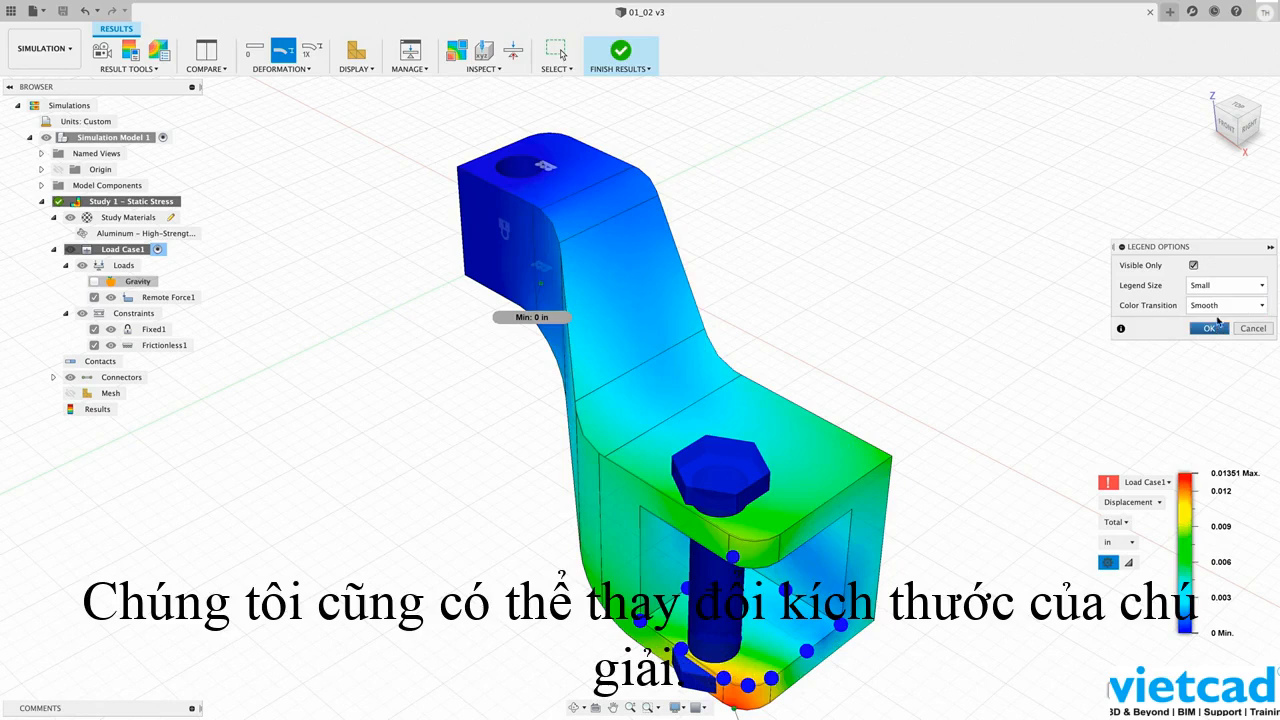
- Check the available legend sizes and leave the legend options without applying changes
click(1225, 285)
click(1213, 330)
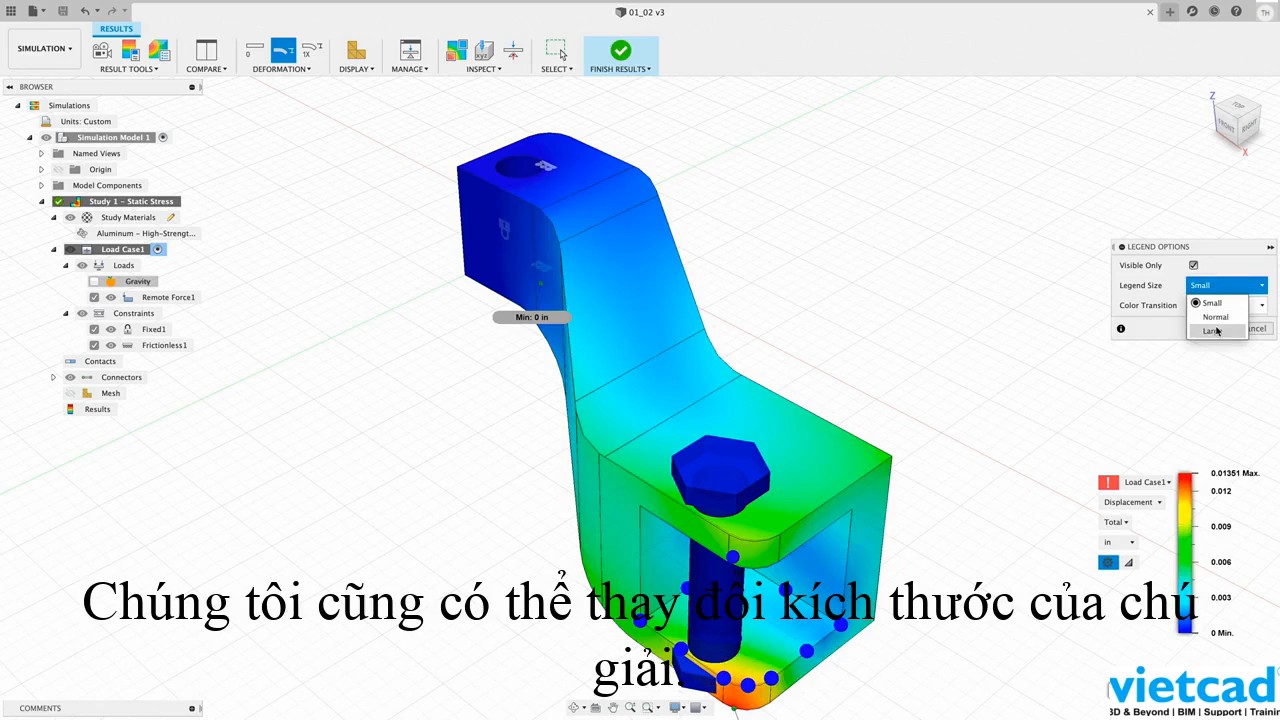
click(1217, 331)
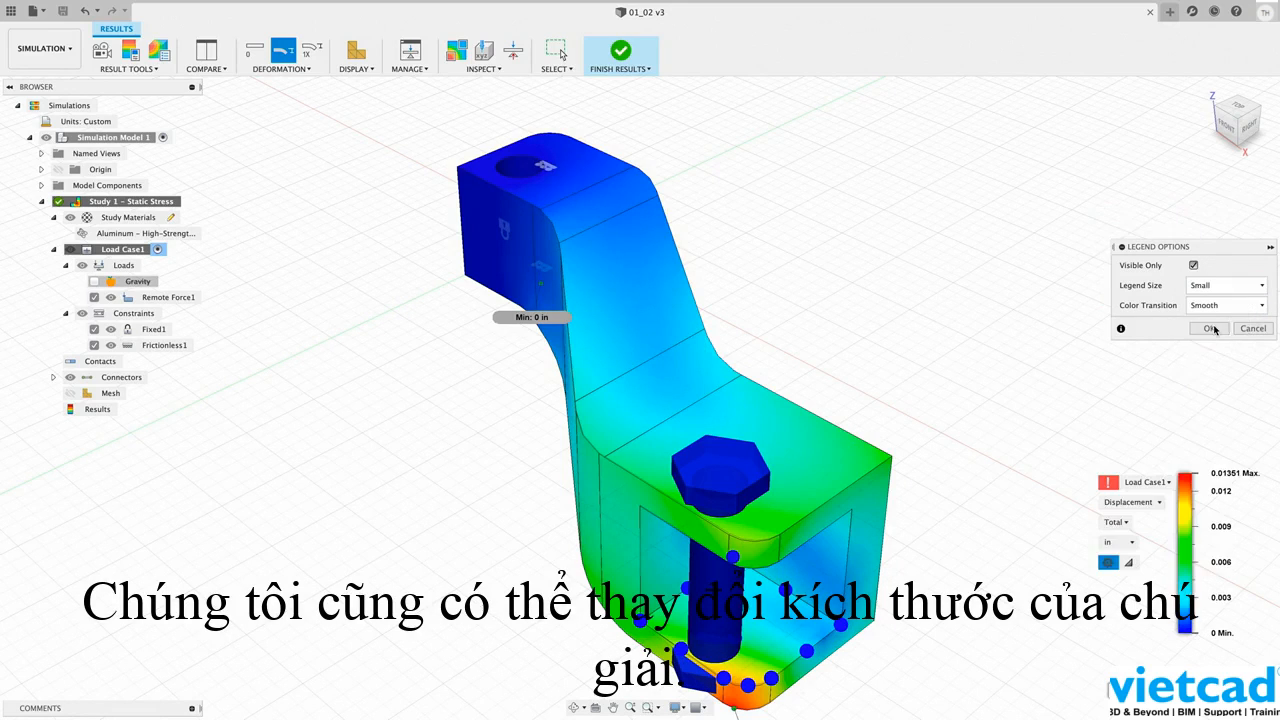
click(1239, 330)
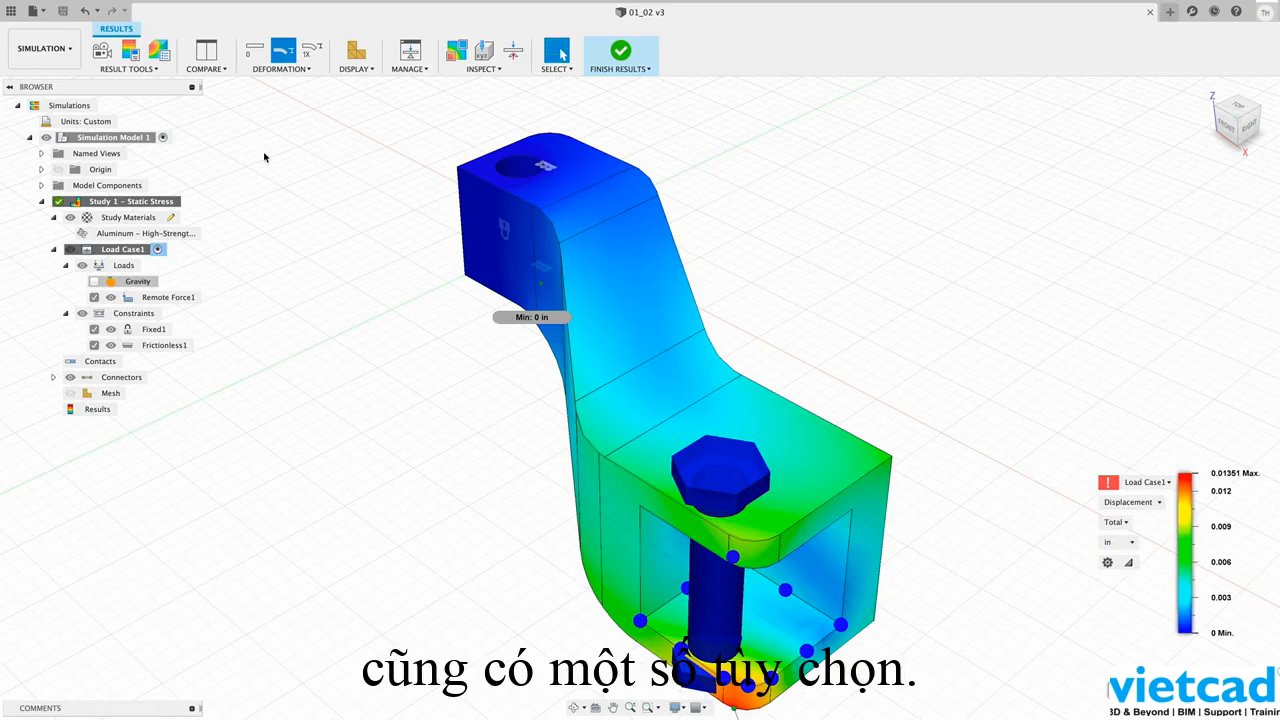
- Play the animation of the total displacement results and leave the Animate tool without saving
click(101, 53)
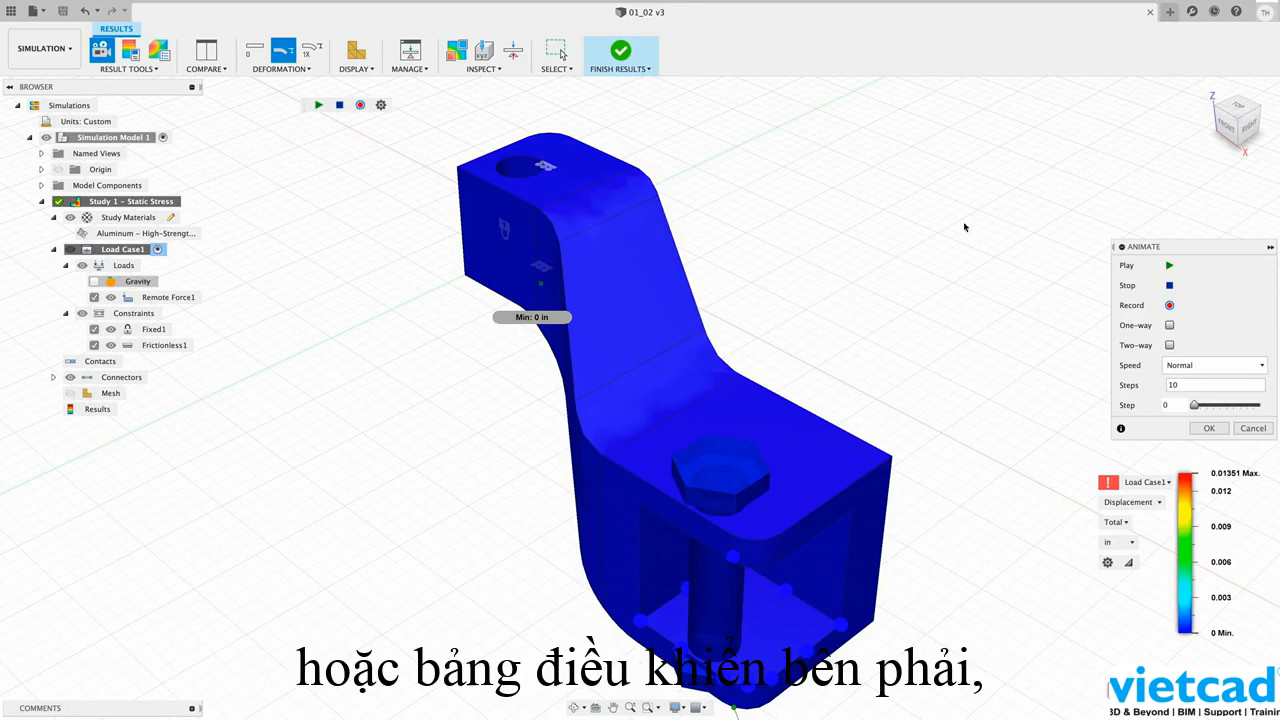
click(1169, 265)
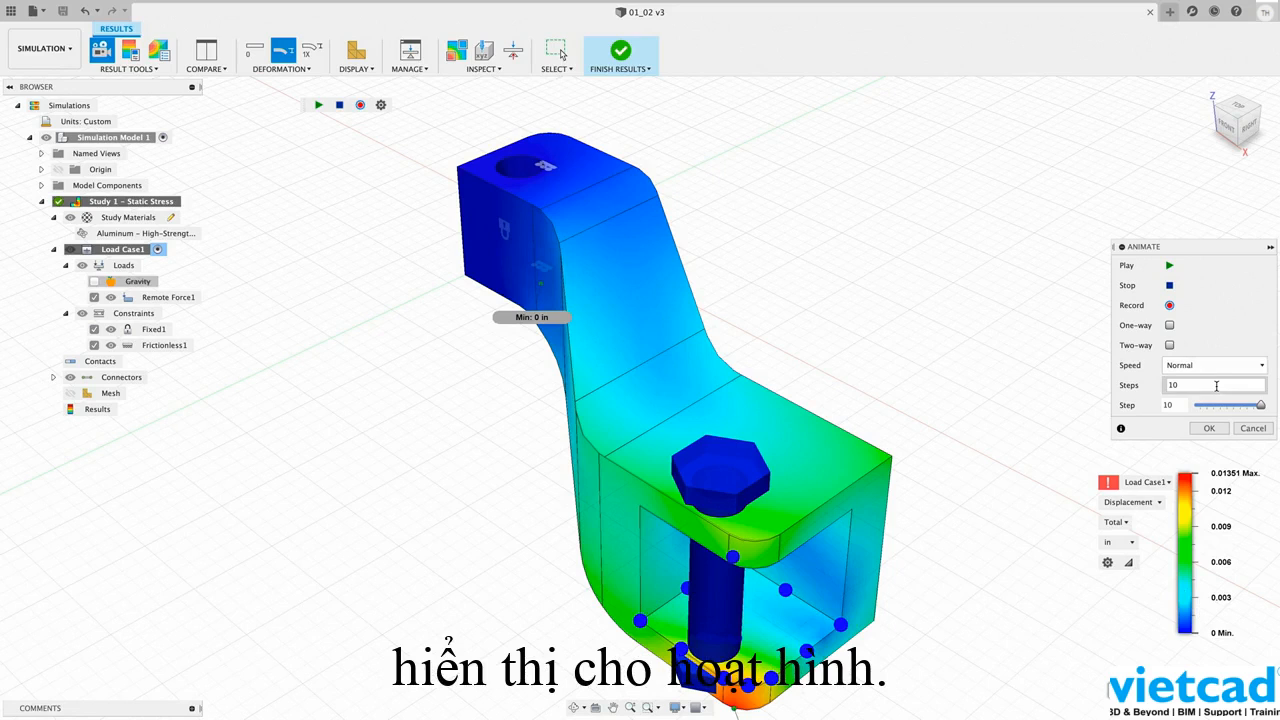
click(1253, 428)
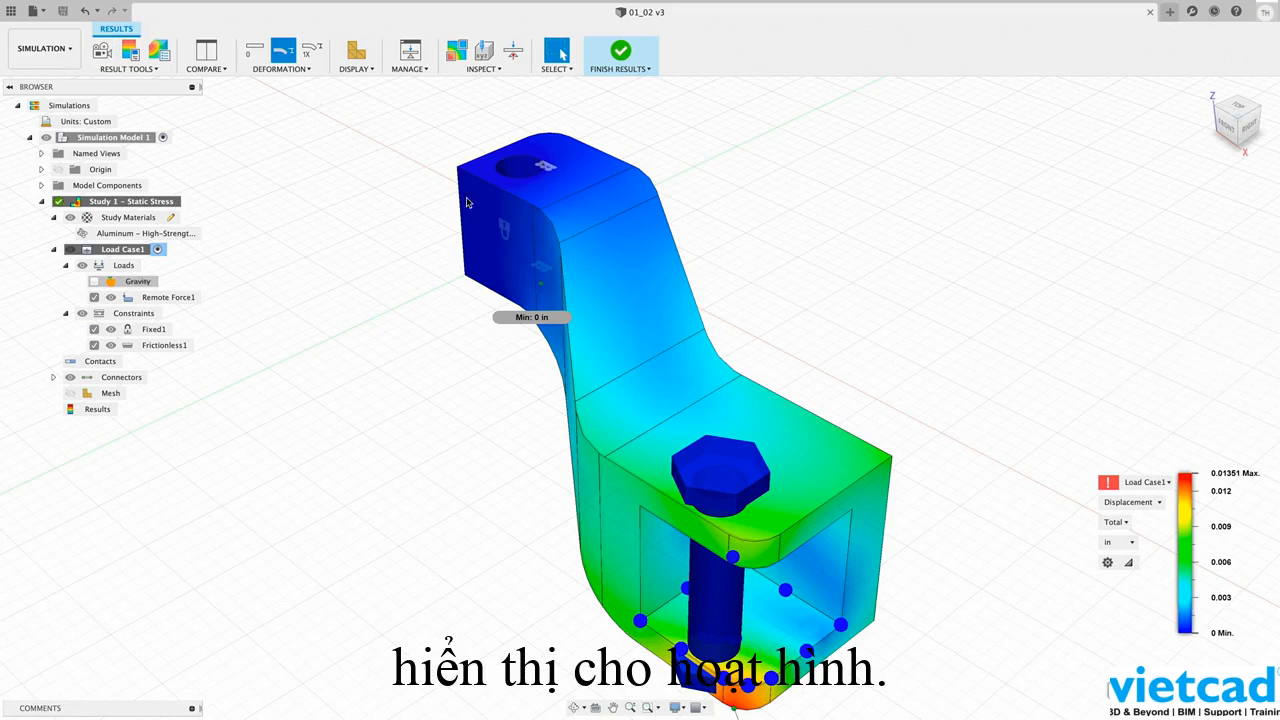
- Preview the HTML study report for Study 1 – Static Stress and read through its settings, materials, constraints, loads and result images
click(158, 53)
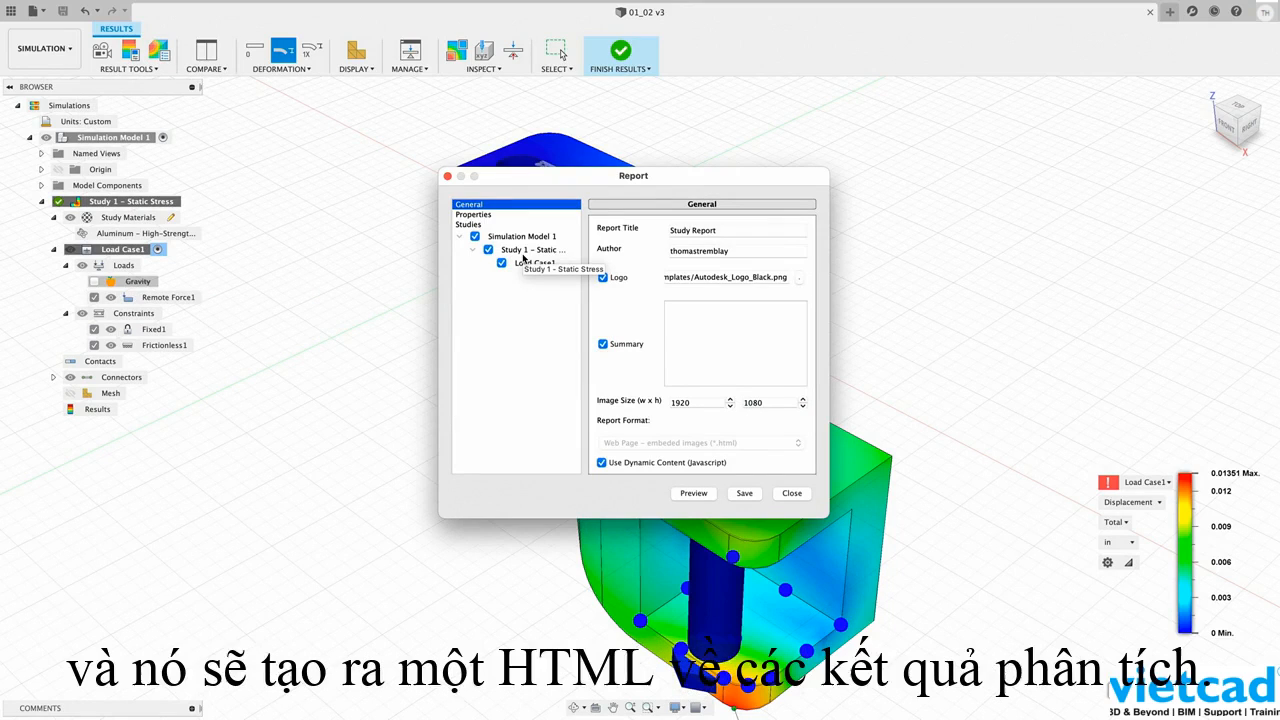
click(691, 495)
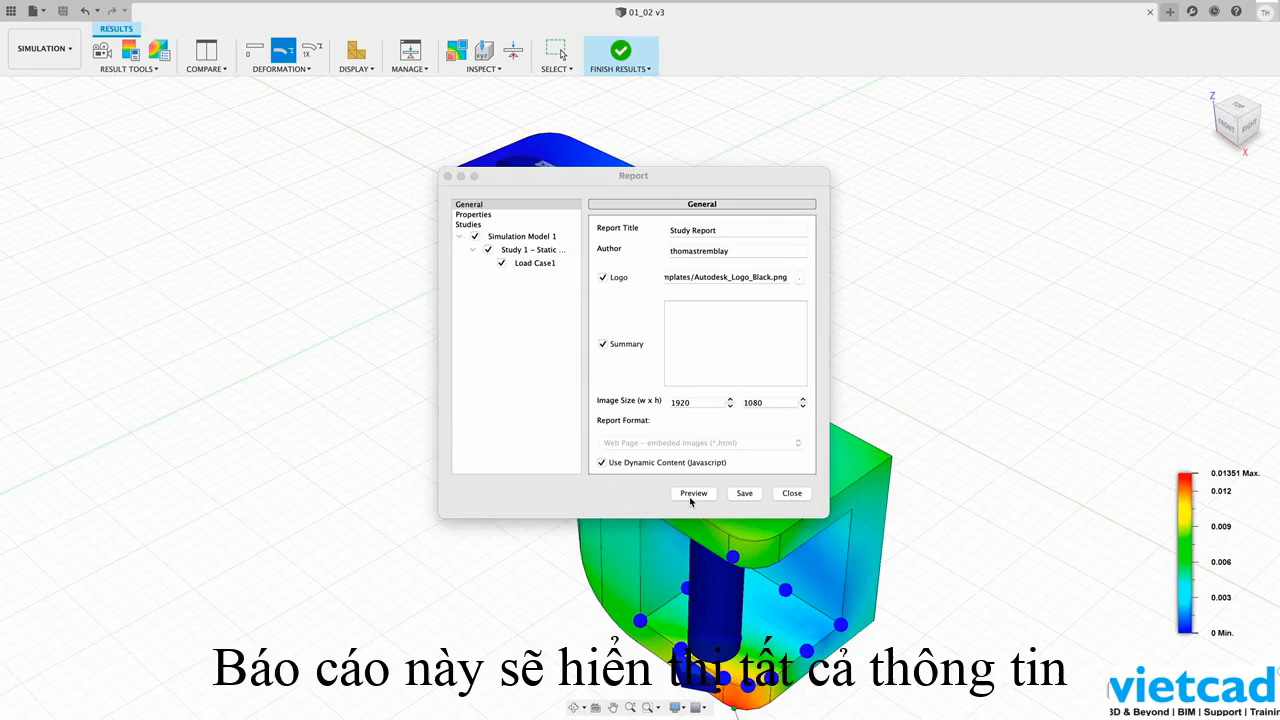
scroll(673, 419, down, 5)
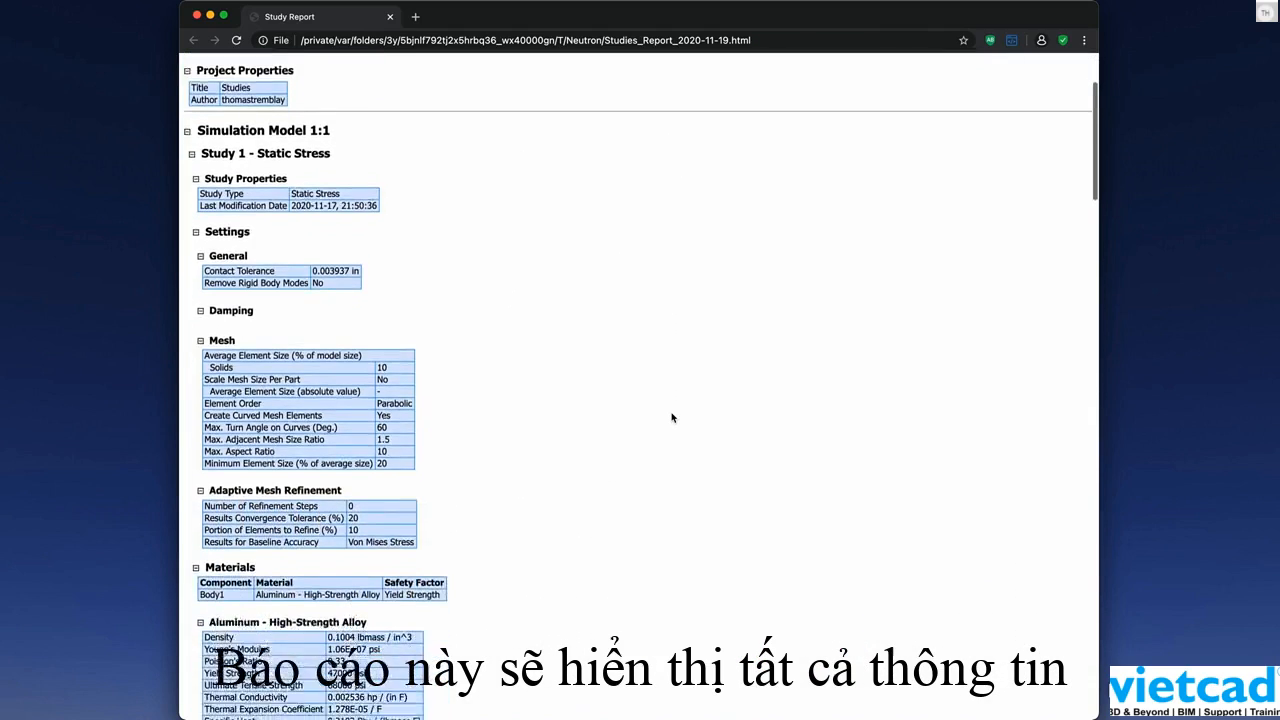
scroll(673, 418, down, 6)
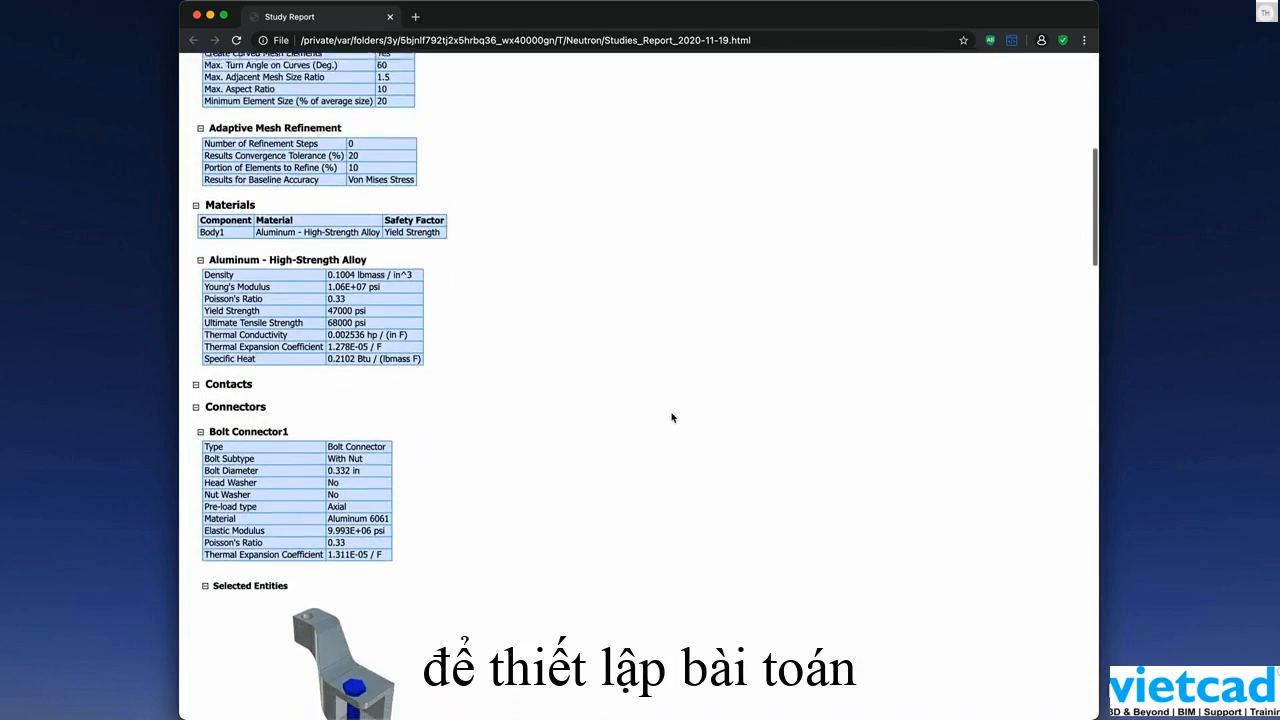
scroll(673, 418, down, 10)
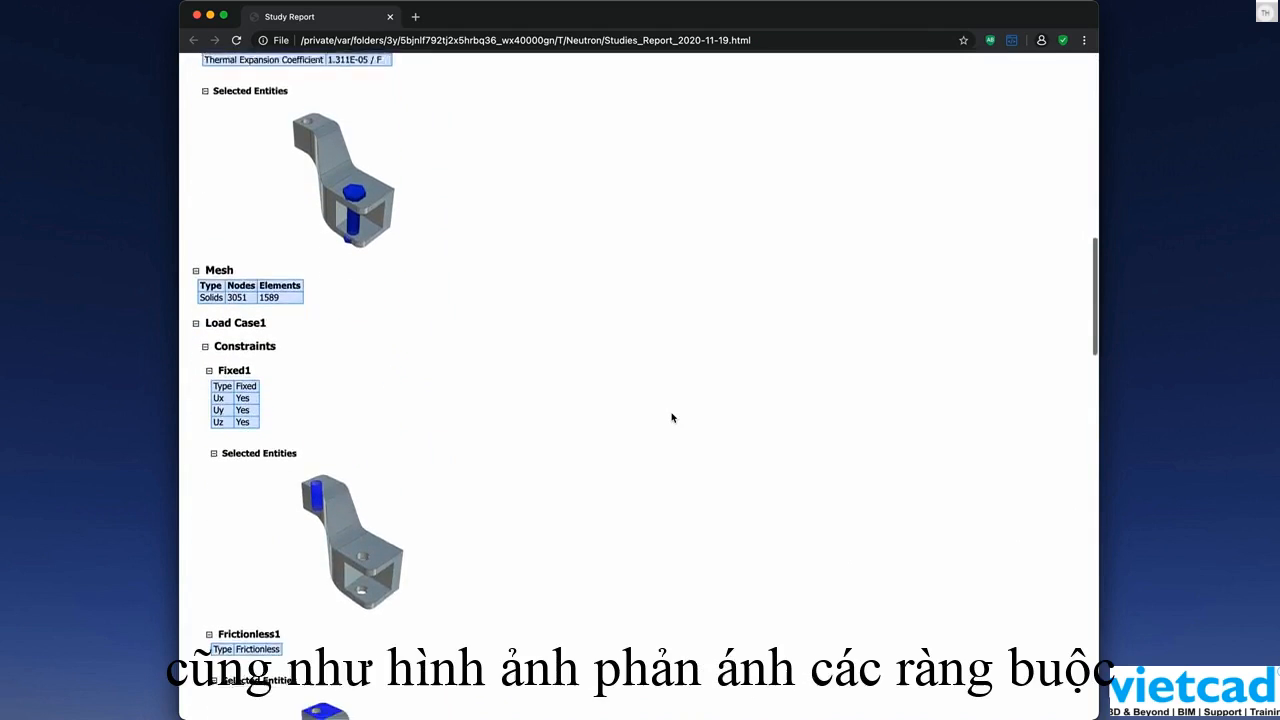
scroll(673, 418, down, 7)
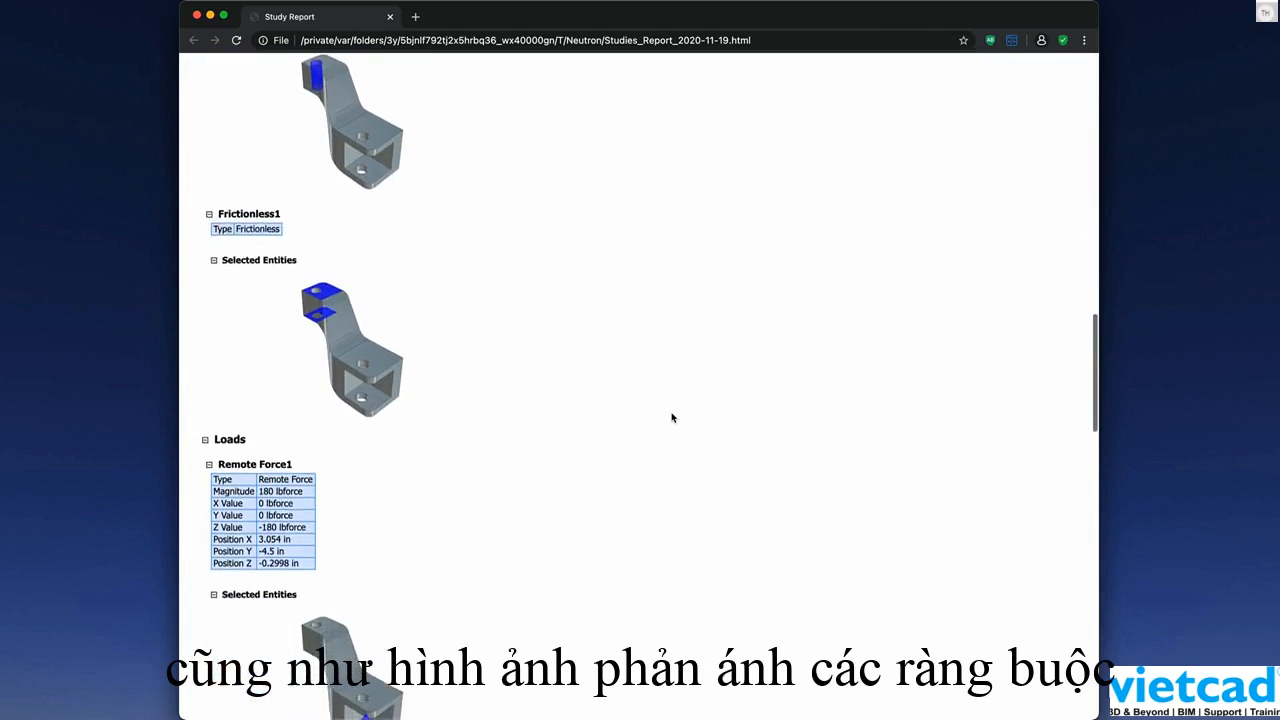
scroll(673, 418, down, 10)
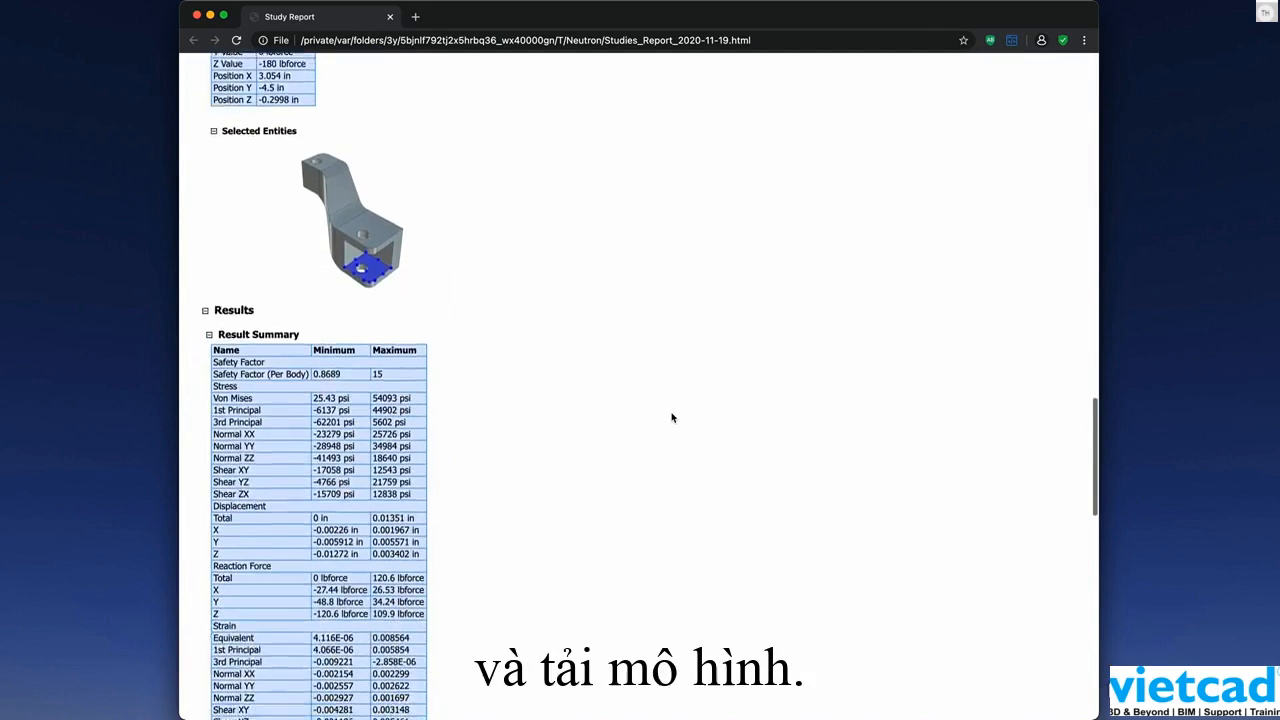
scroll(673, 418, down, 8)
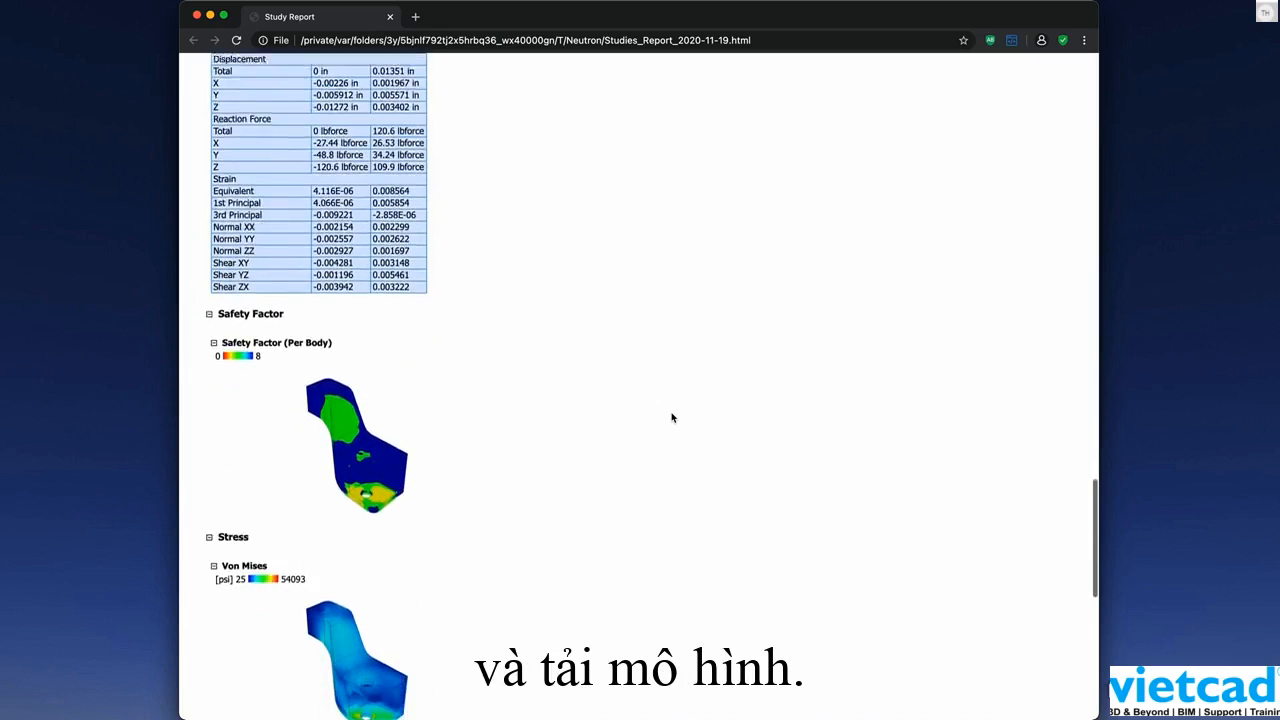
scroll(673, 418, down, 8)
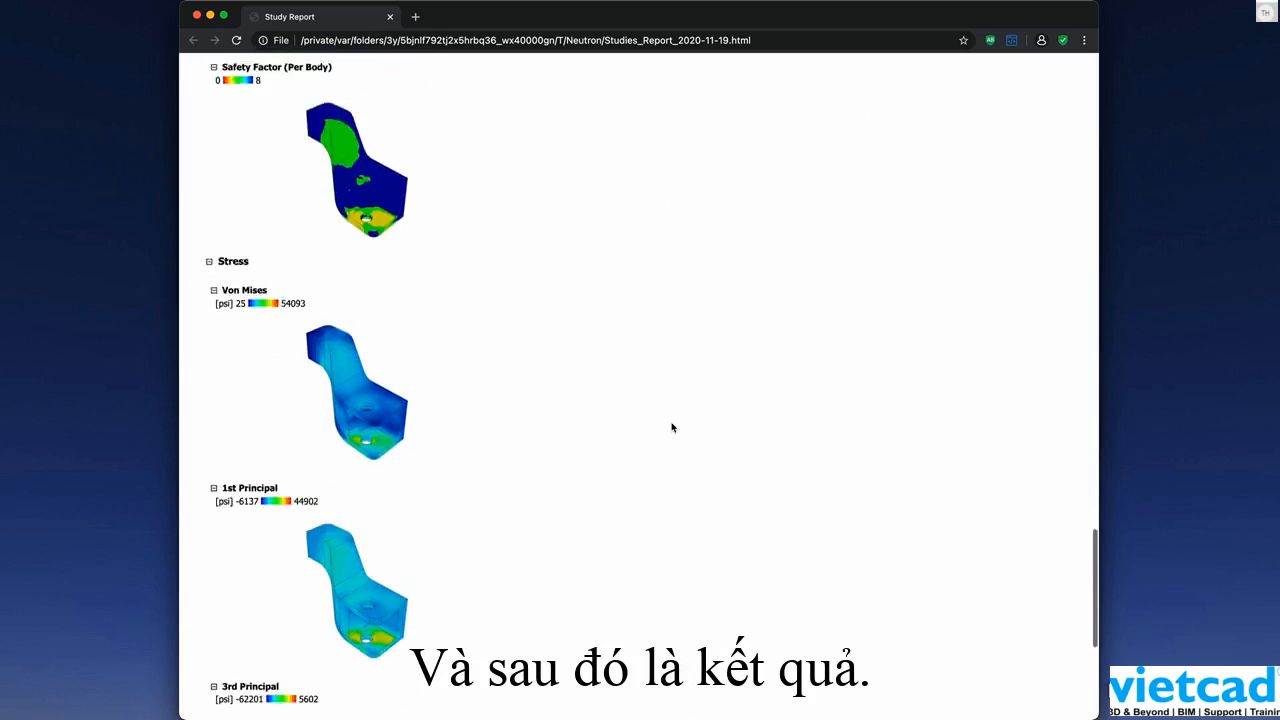
- Read the remaining principal stress results in the HTML study report
scroll(672, 427, down, 4)
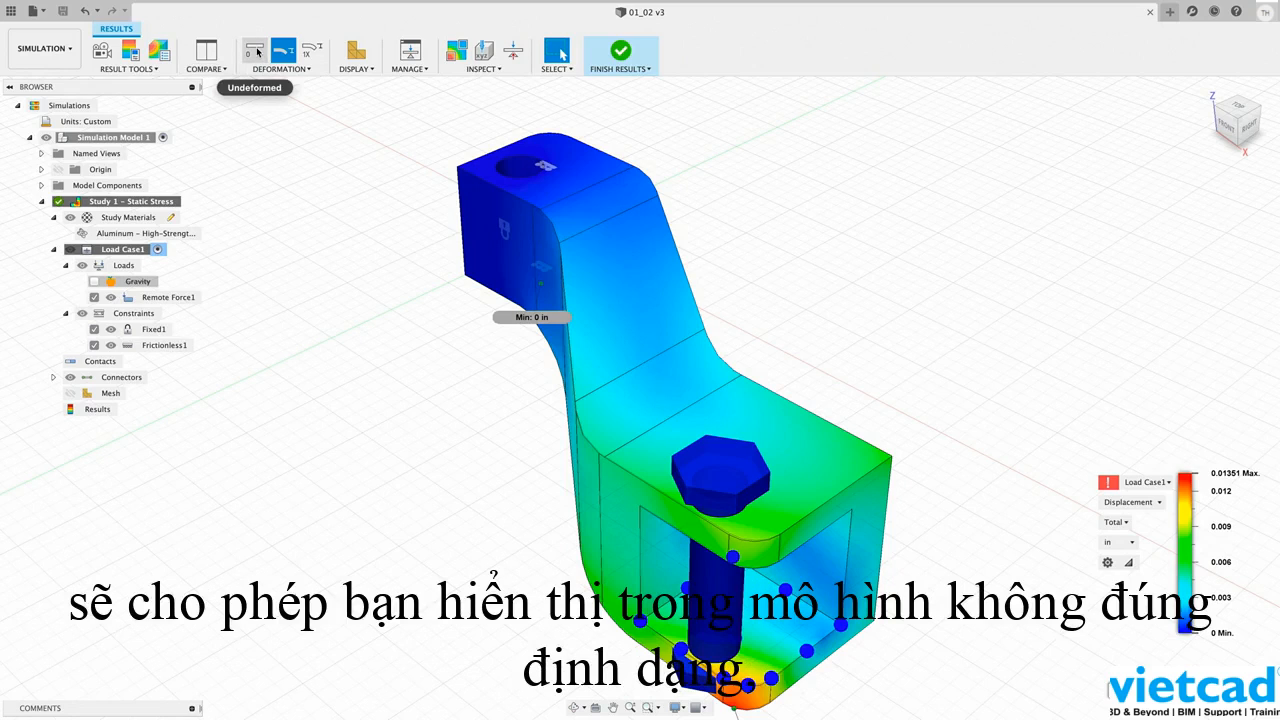
- Back in Fusion 360, compare the bracket's undeformed and actual shapes, and display the displacement results with Adjusted deformation
click(256, 53)
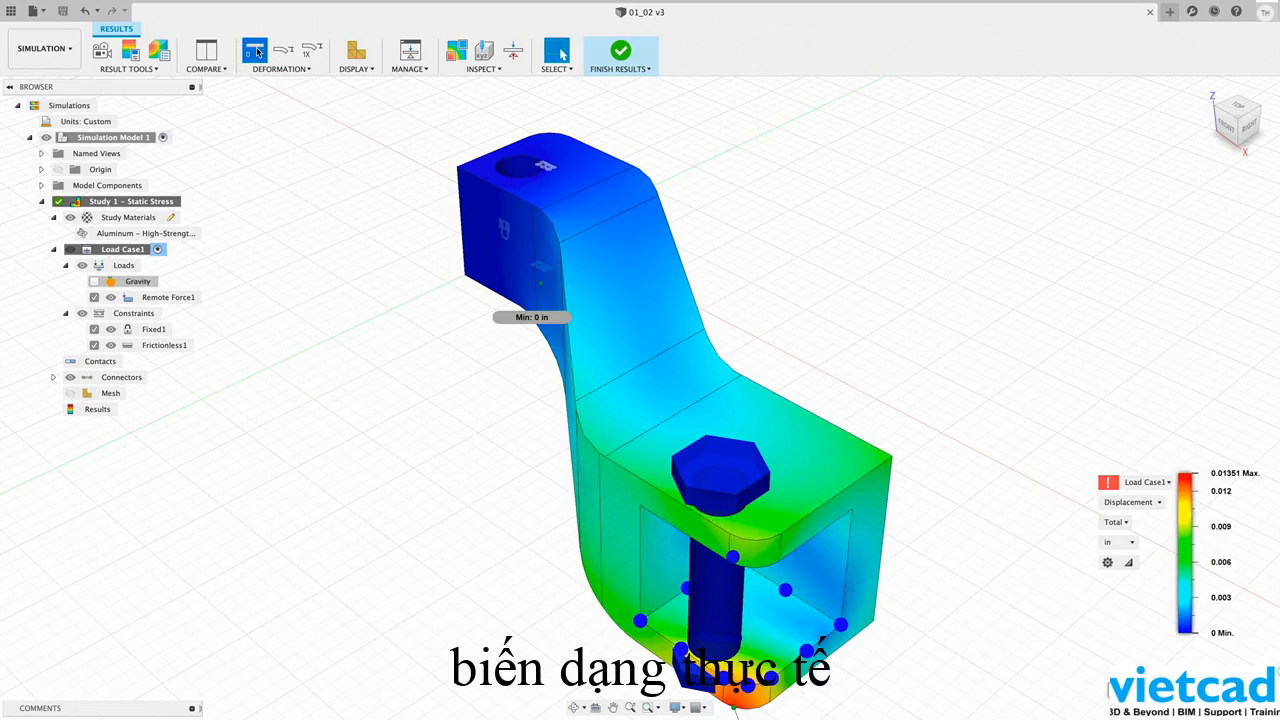
click(286, 56)
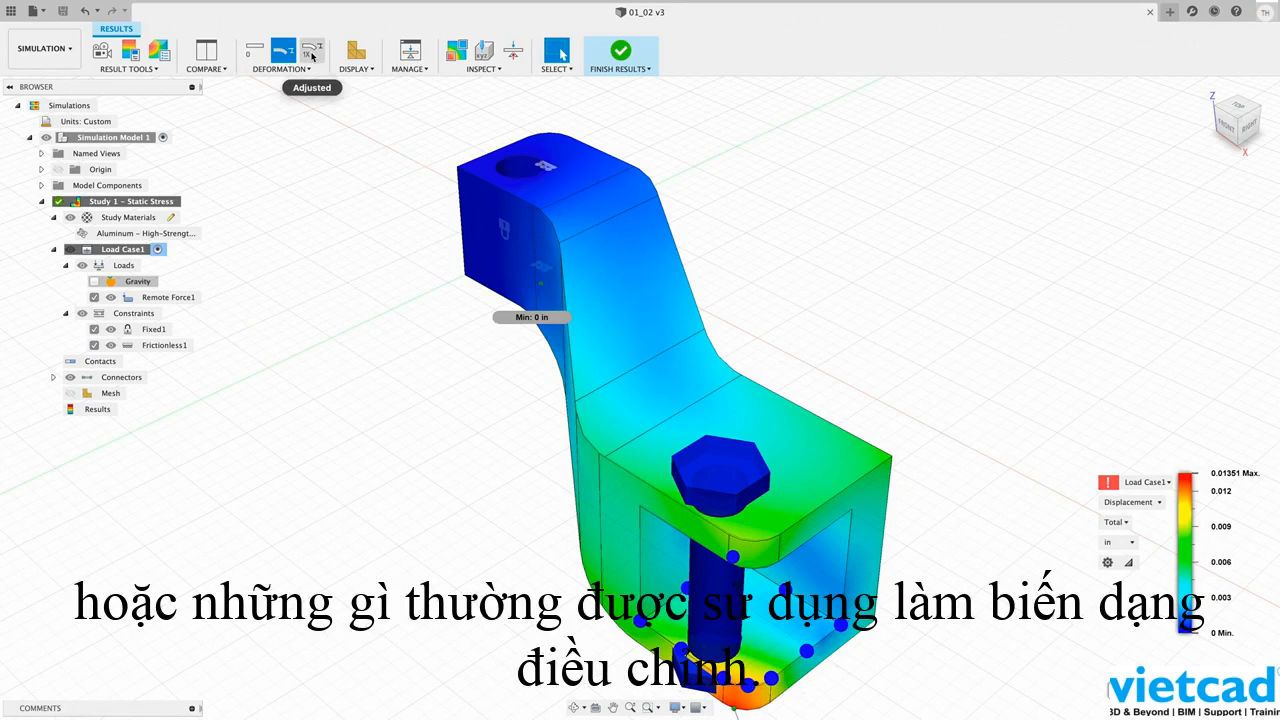
click(312, 57)
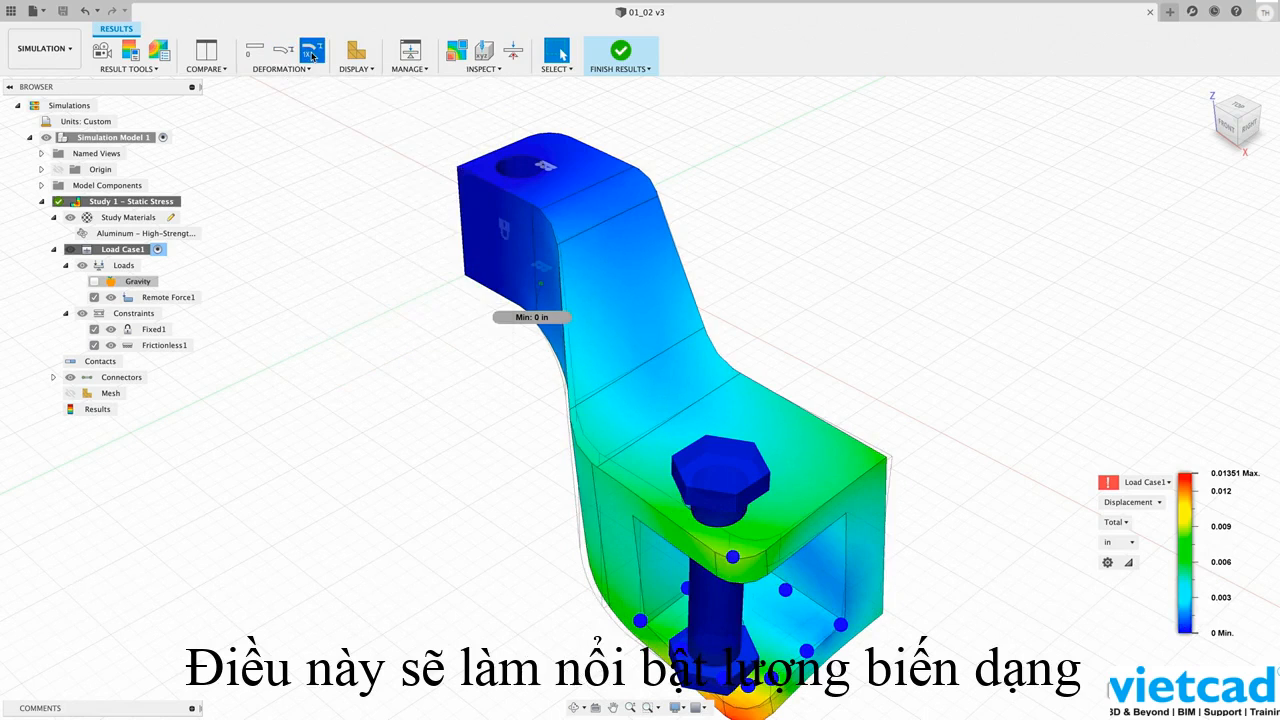
shift+middle_drag(855, 348, 877, 327)
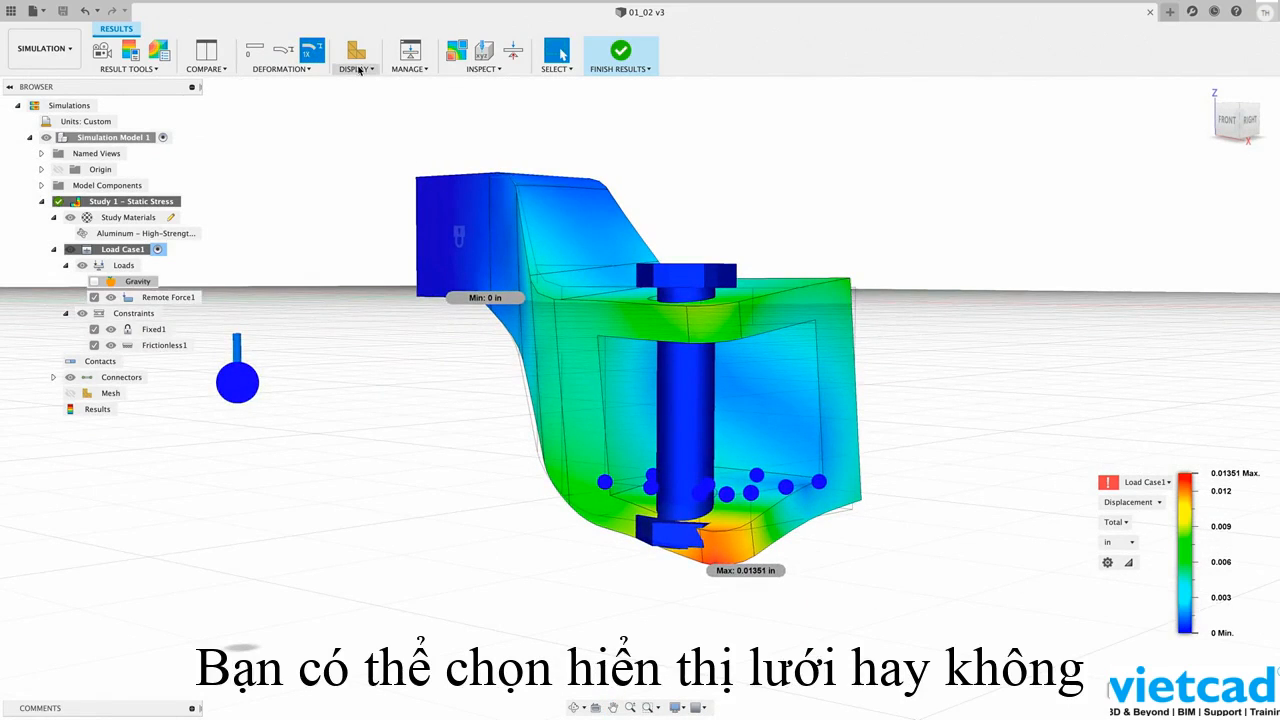
- Review the loads and constraints applied to the model in the Load Case Attributes and close the list
click(412, 70)
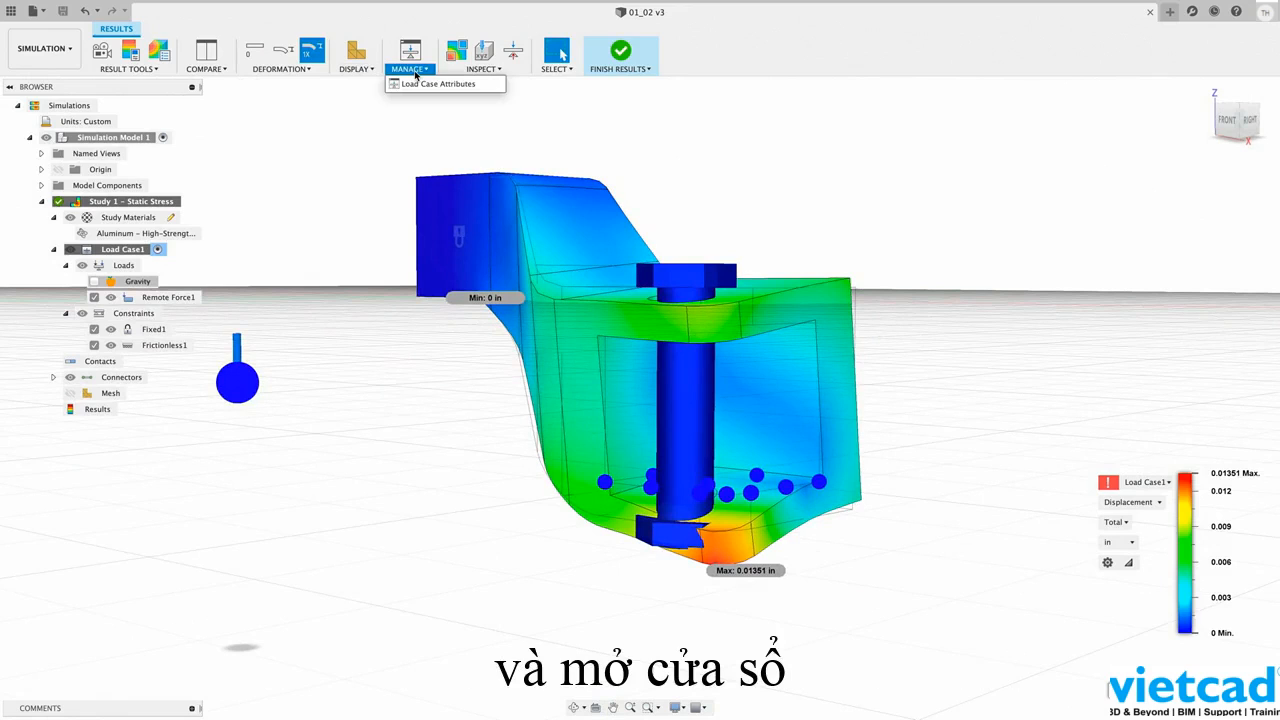
click(412, 60)
click(412, 55)
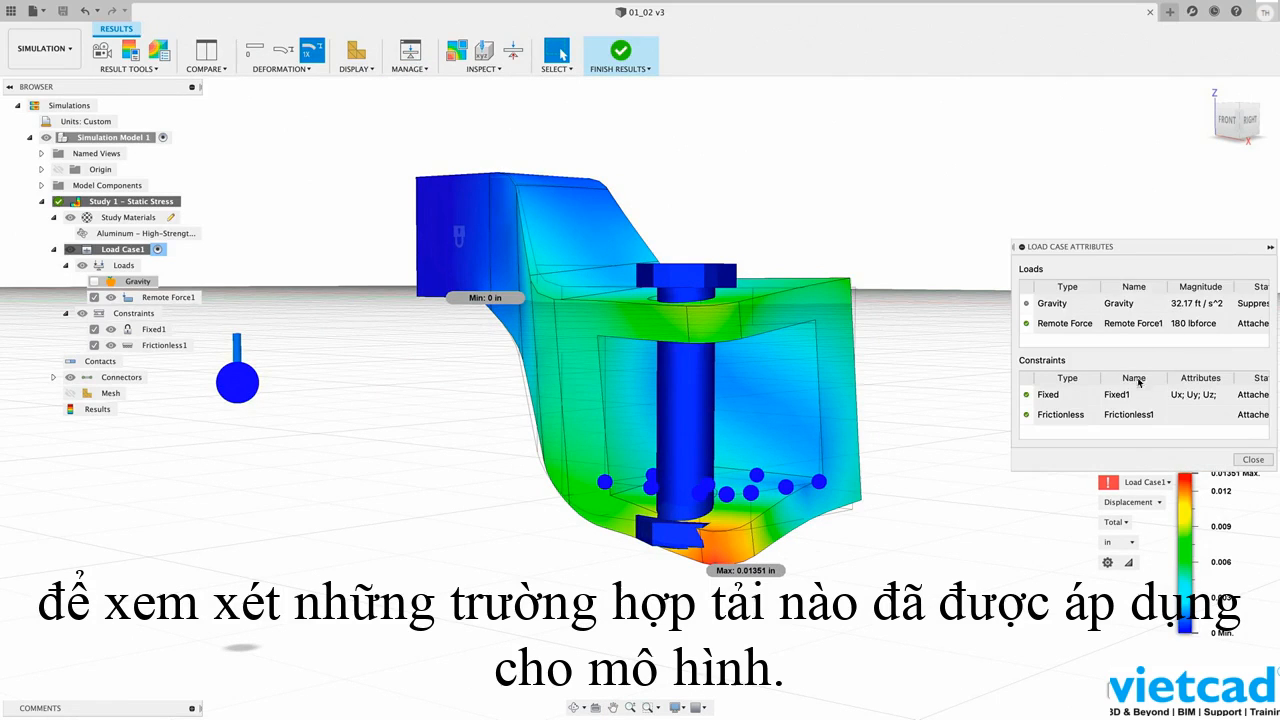
click(1245, 460)
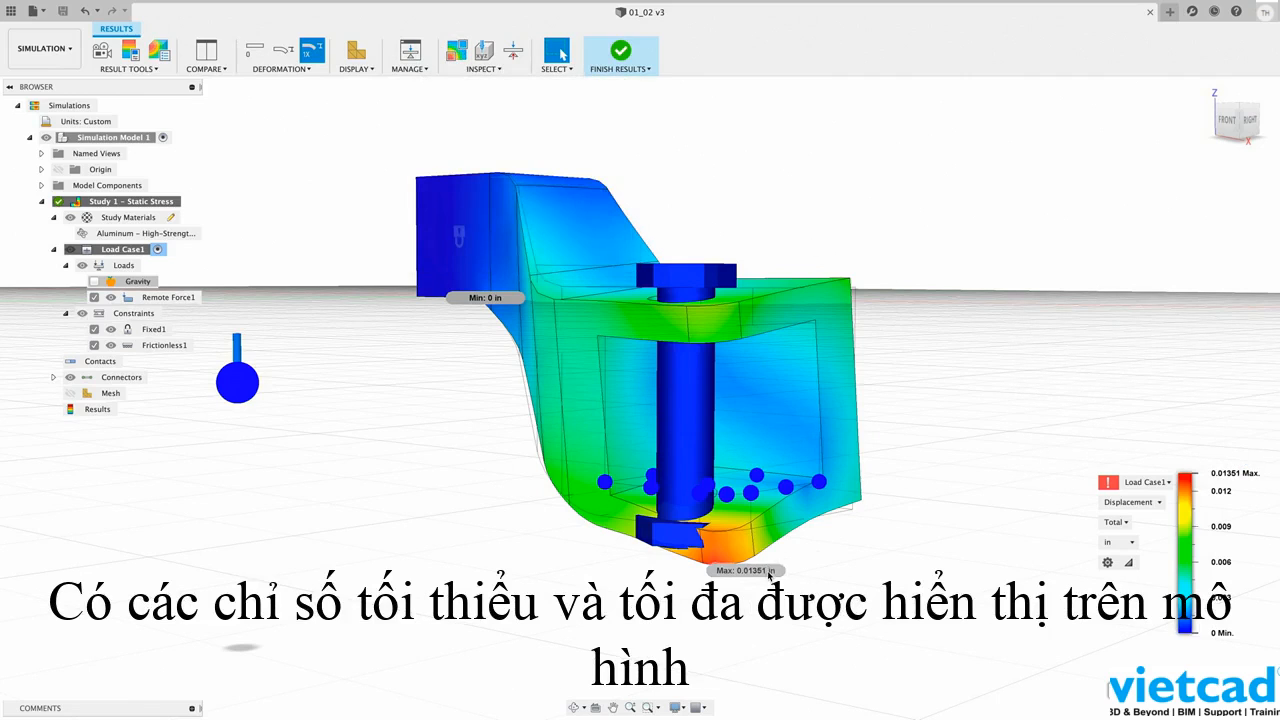
- Probe displacement values at points on the bracket without keeping any, and finish the results review to return to the simulation setup
click(484, 54)
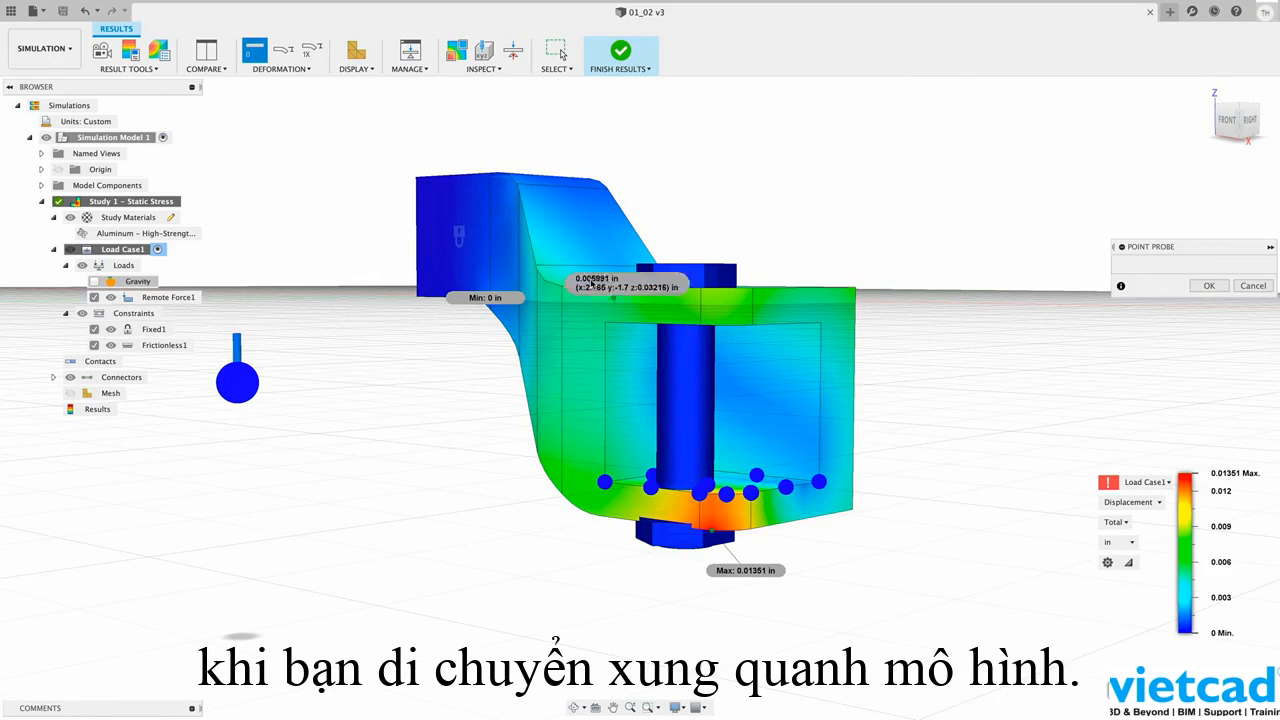
key(Escape)
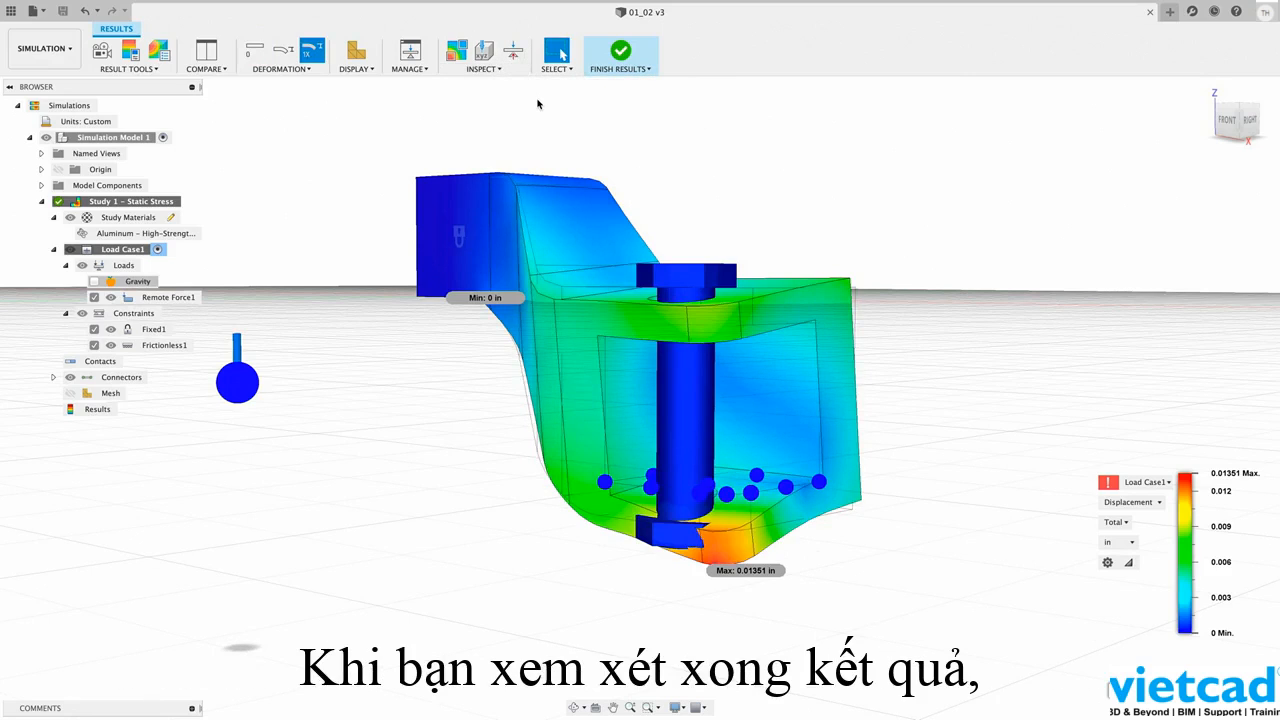
click(621, 52)
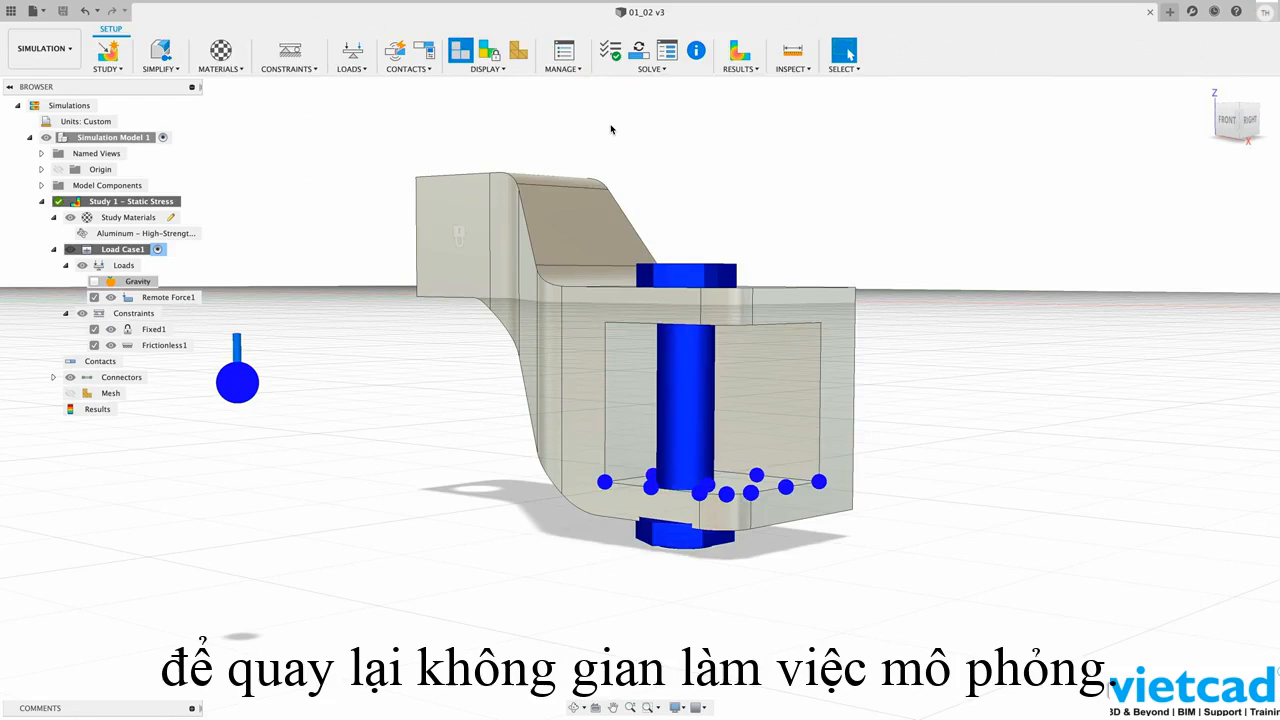